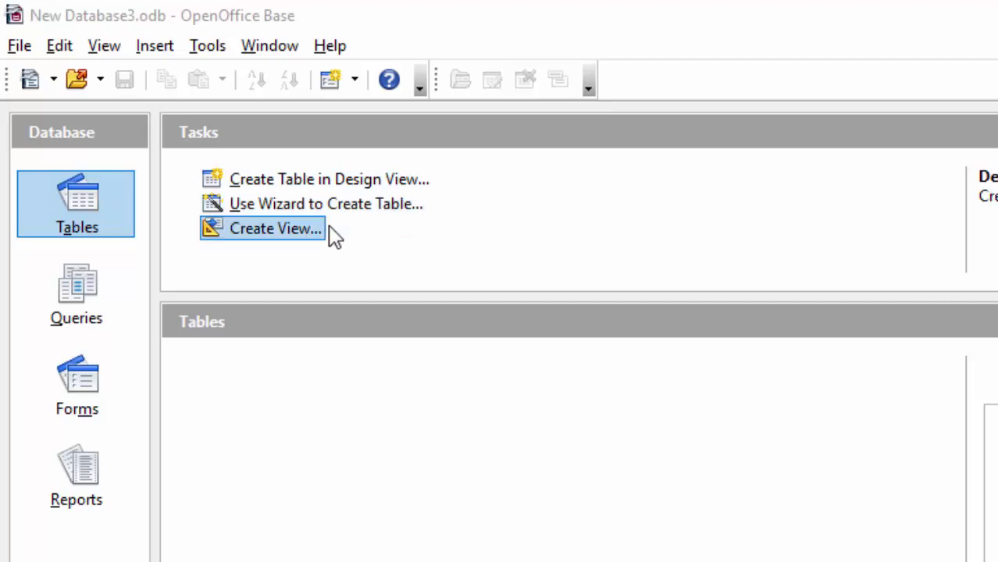
# - Start a new view design, then close it without adding any tables
pyautogui.click(308, 231)
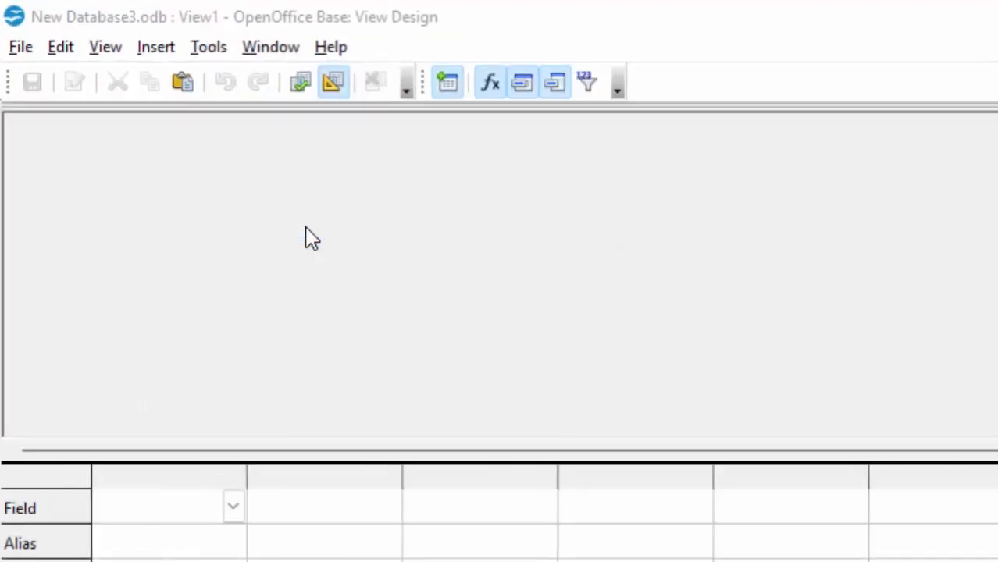
pyautogui.click(914, 233)
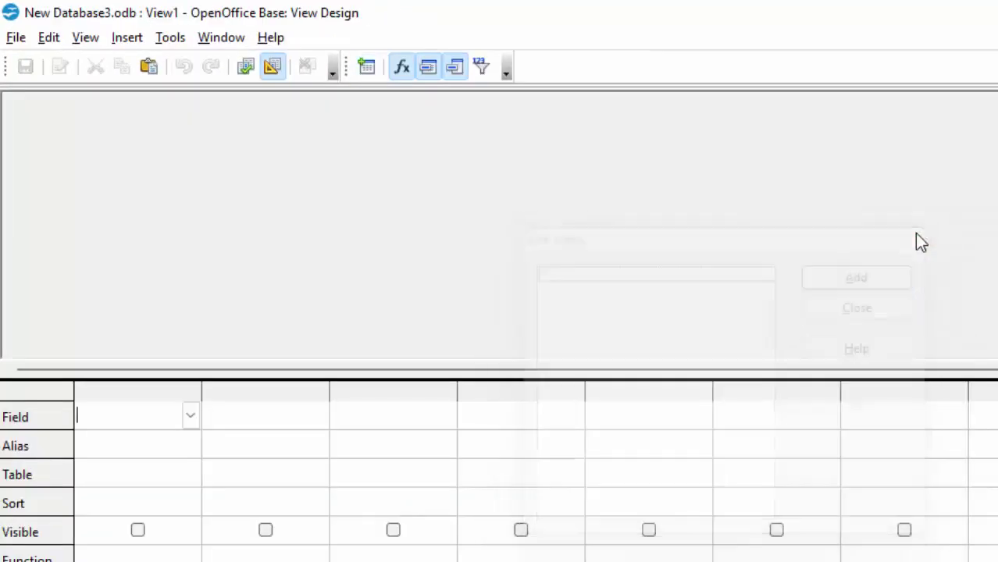
pyautogui.hotkey('ctrl', 'w')
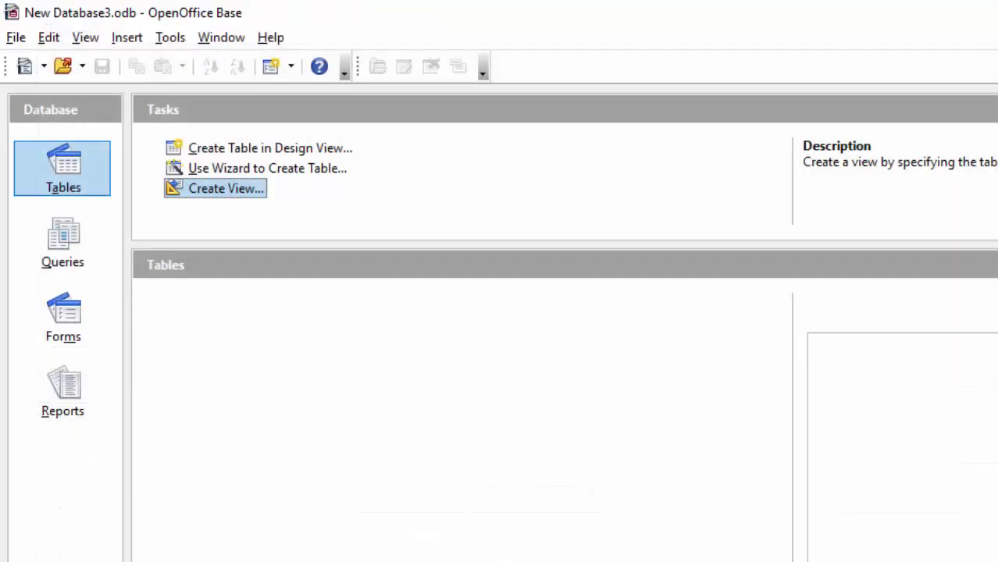
# - Begin a new table design and name its first field Roll Number
pyautogui.click(244, 151)
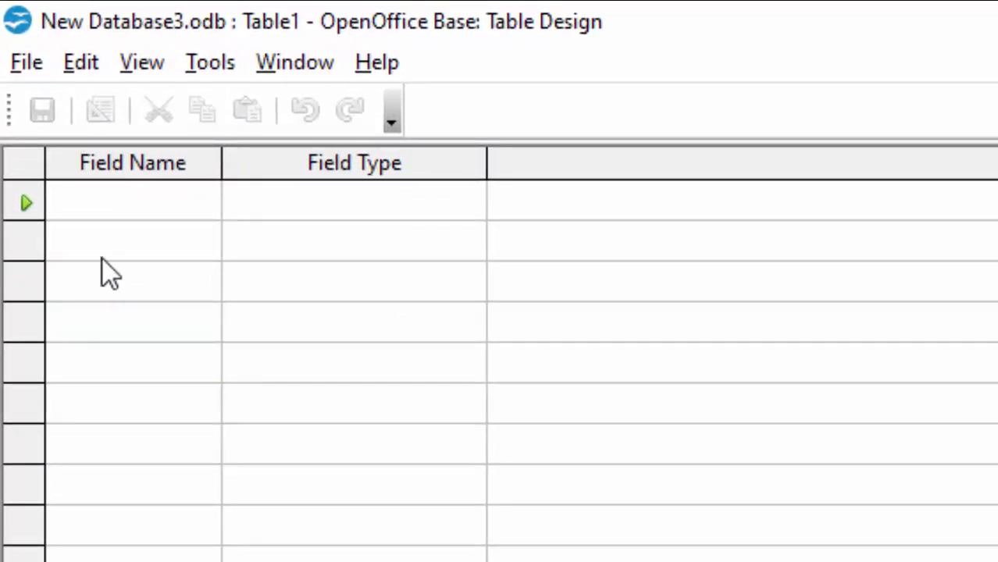
pyautogui.rightClick(22, 203)
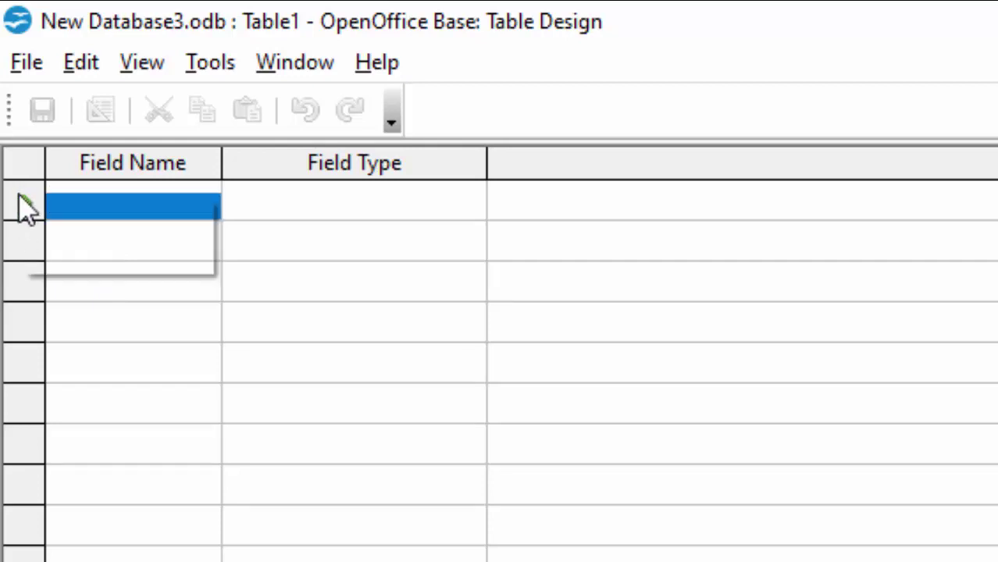
pyautogui.click(80, 344)
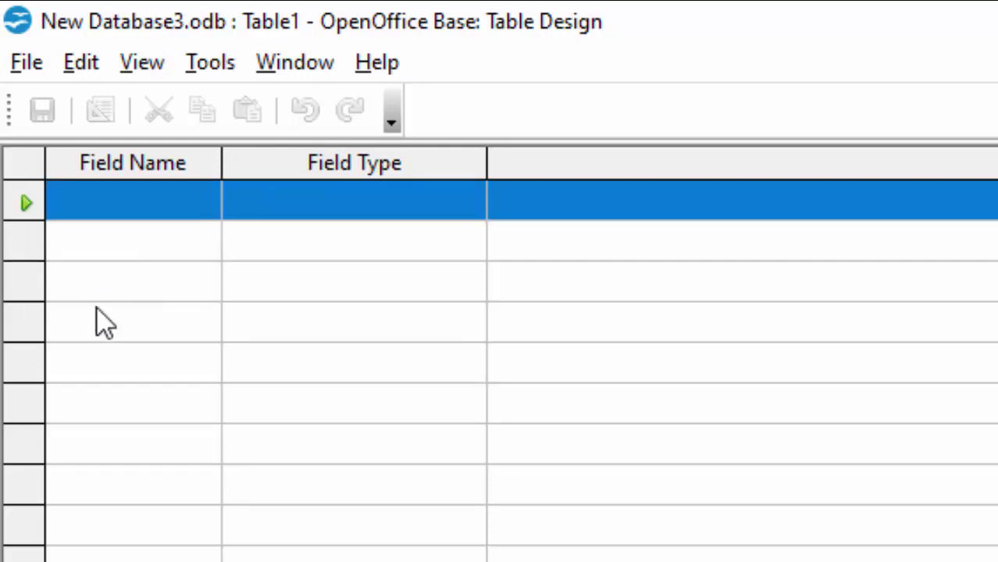
pyautogui.click(120, 204)
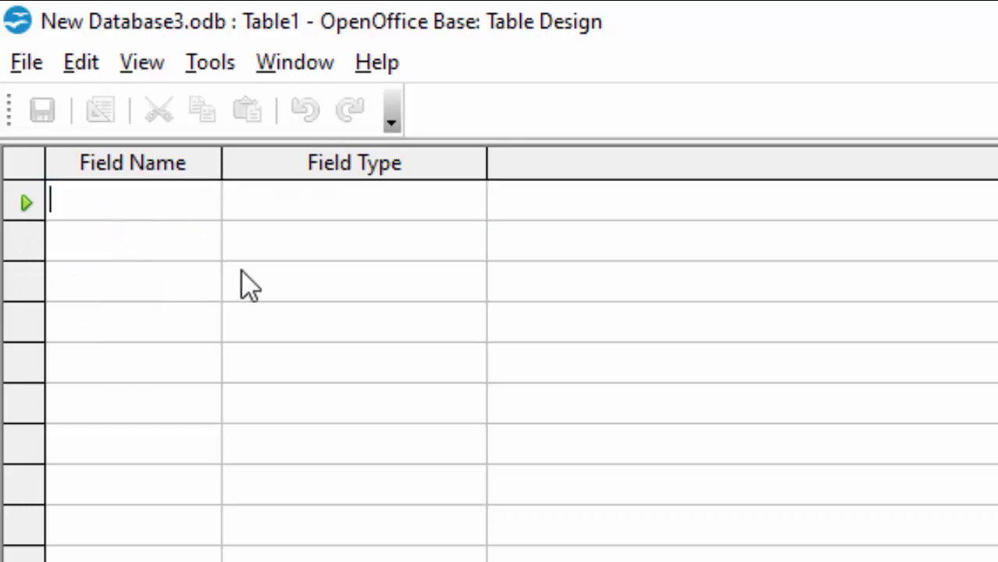
pyautogui.write('Roll')
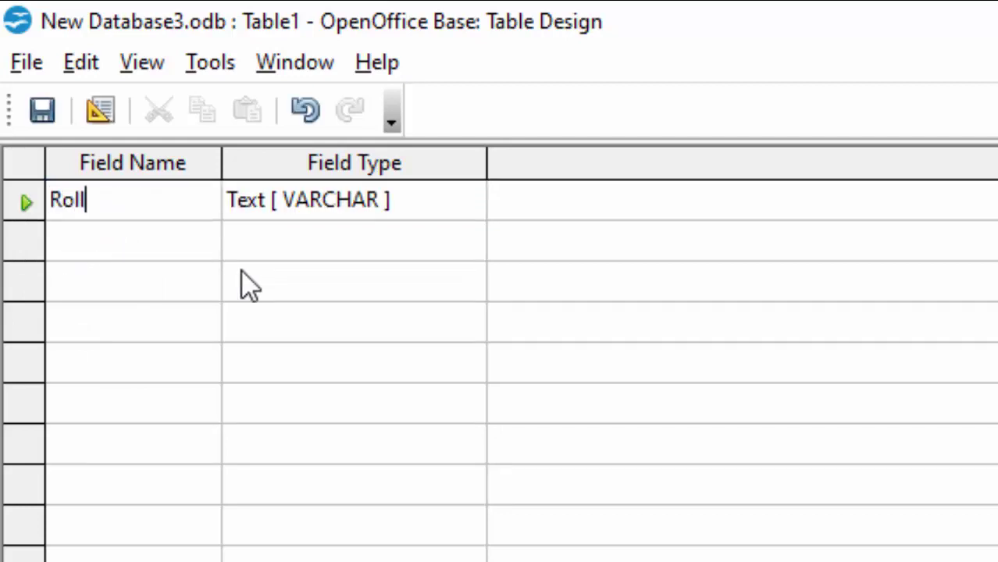
pyautogui.write(' Number')
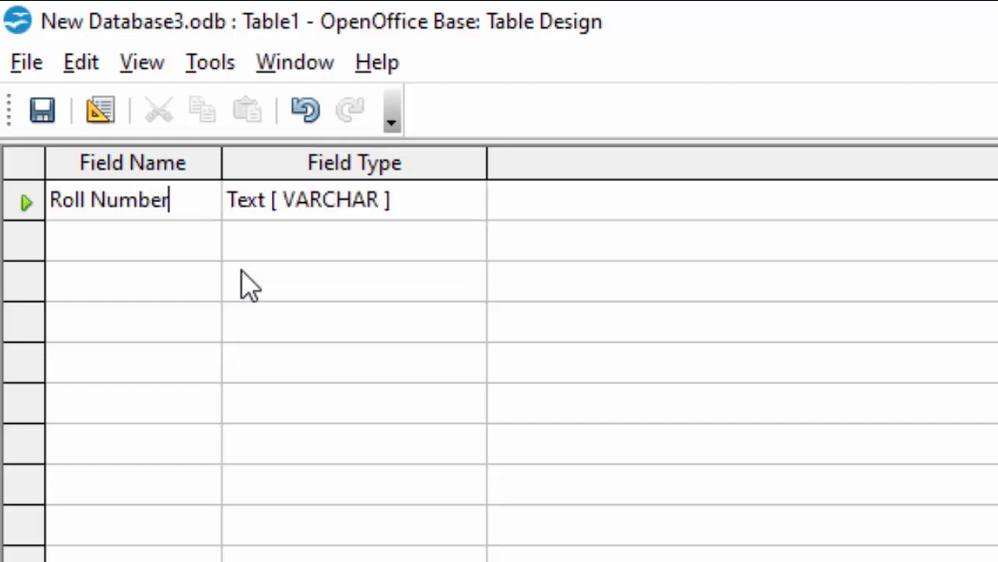
# - Add the Name of Student, Father's Name and City text fields
pyautogui.click(126, 236)
pyautogui.write('Name ')
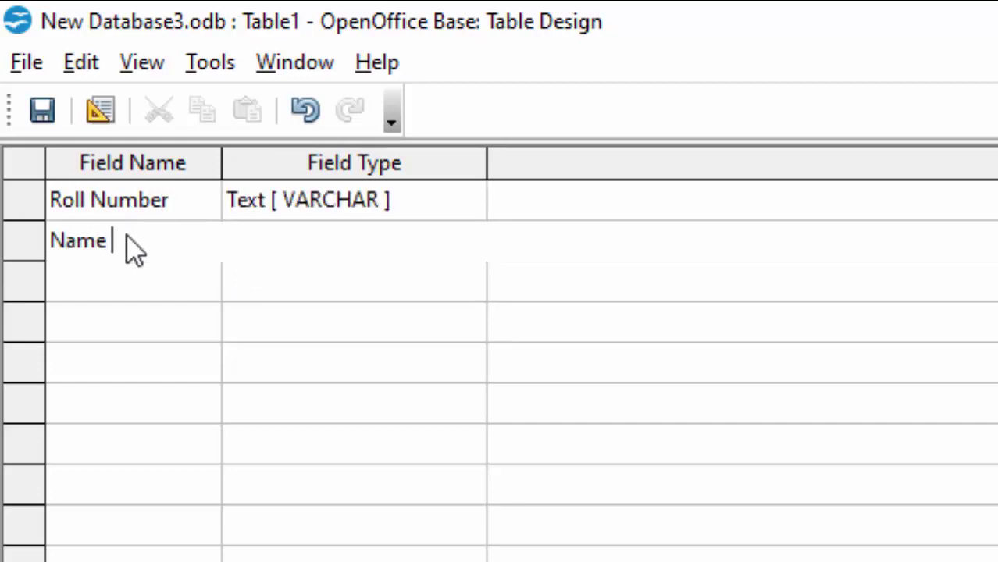
pyautogui.write('of St')
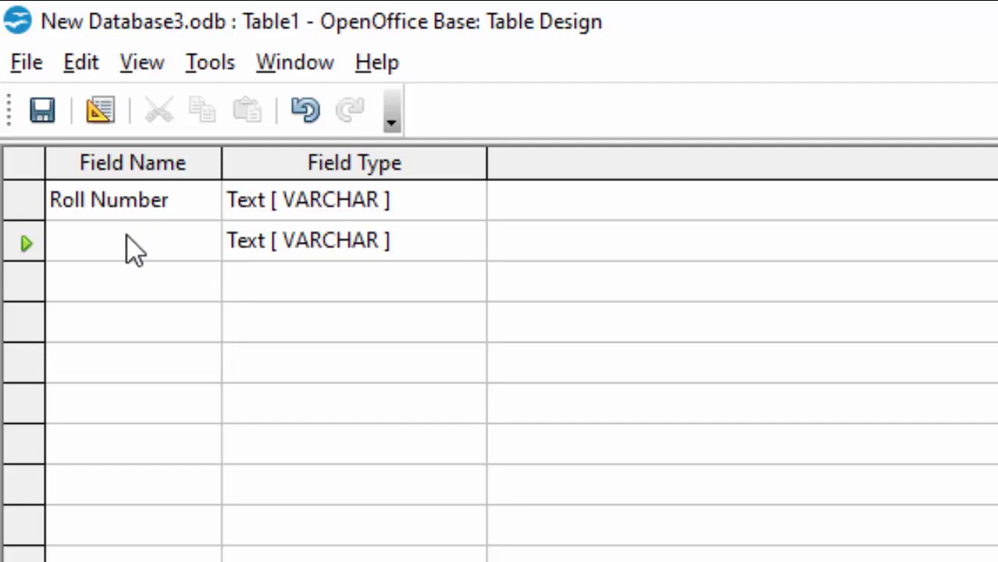
pyautogui.write('udent')
pyautogui.press('Tab')
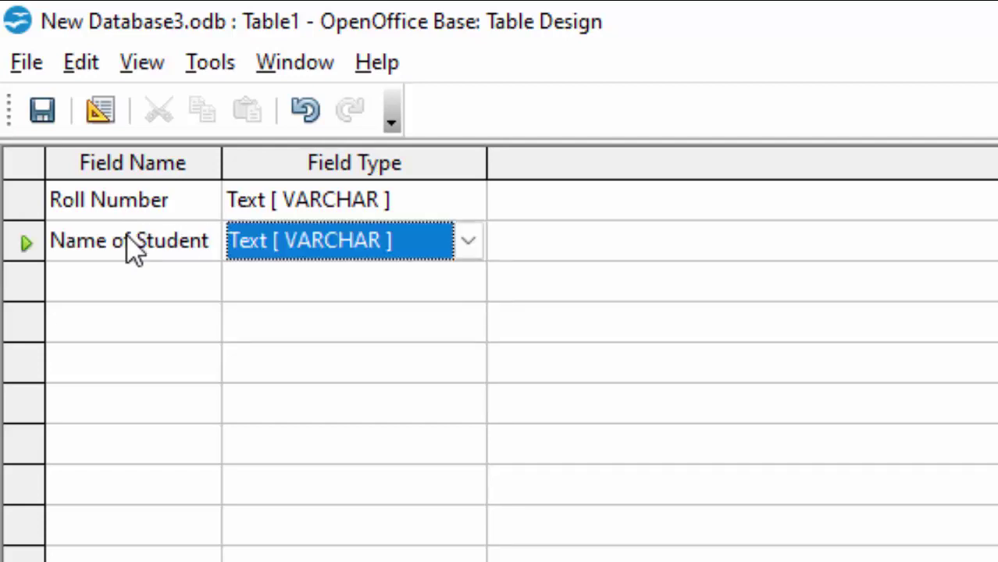
pyautogui.click(94, 269)
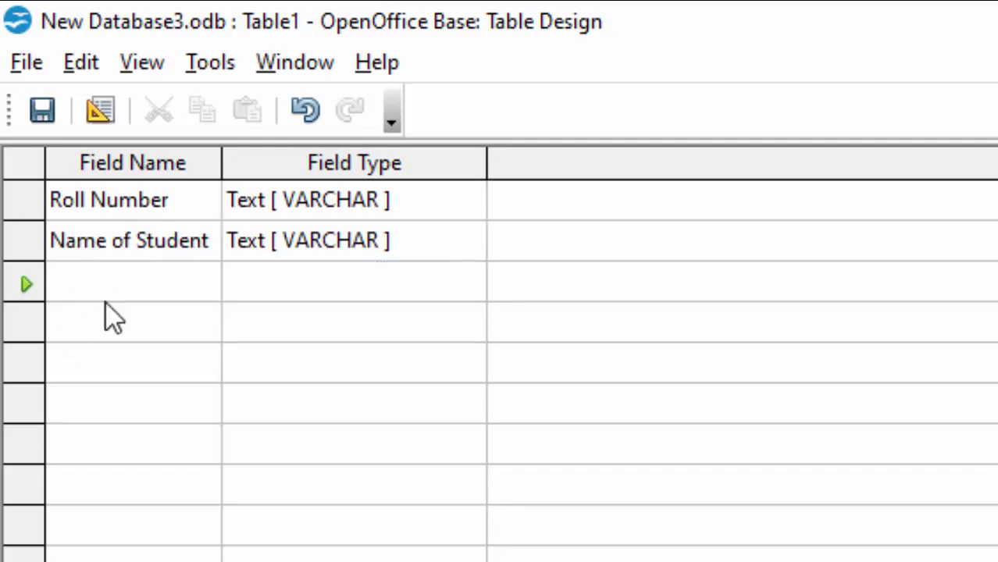
pyautogui.write('Fath')
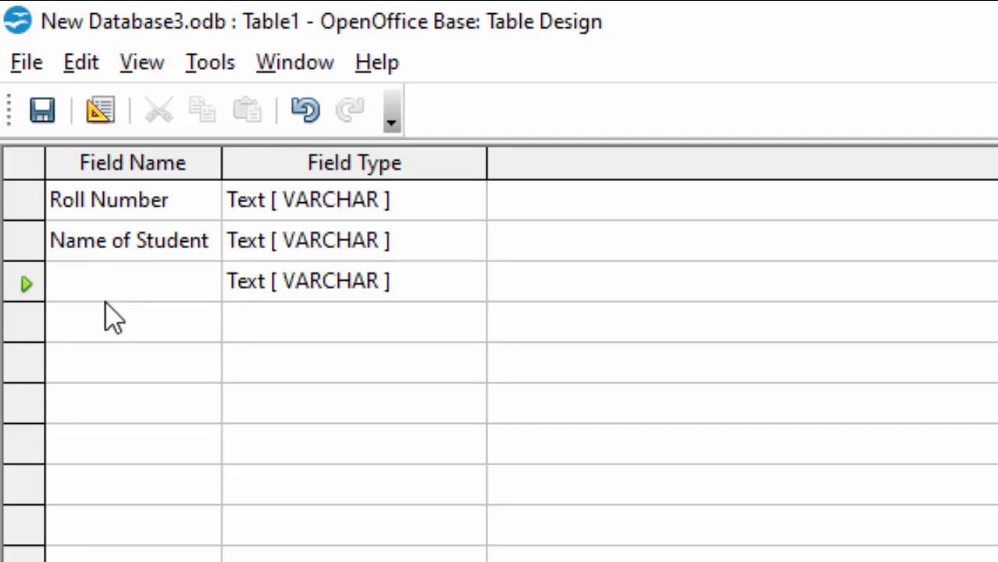
pyautogui.write("er's Name")
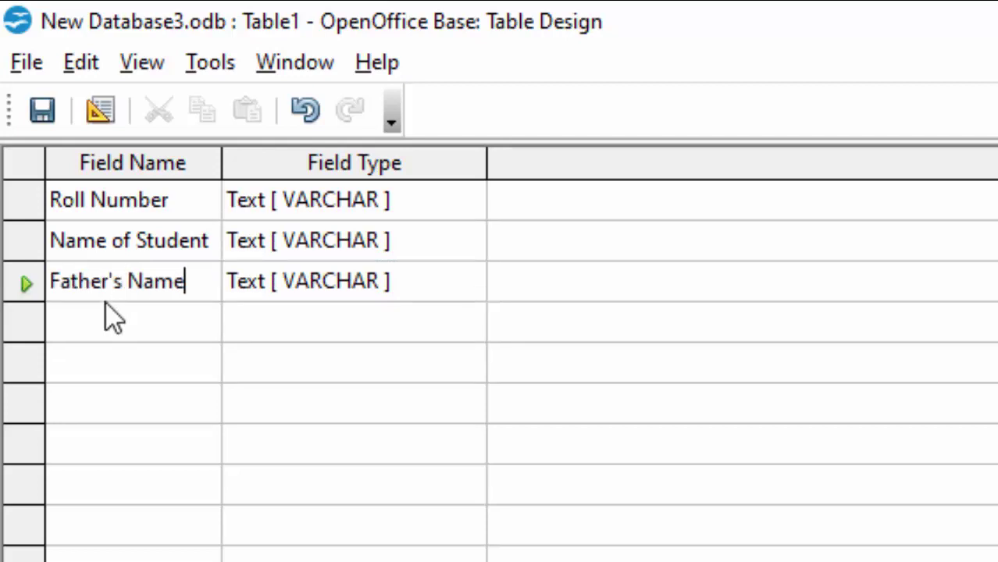
pyautogui.click(187, 339)
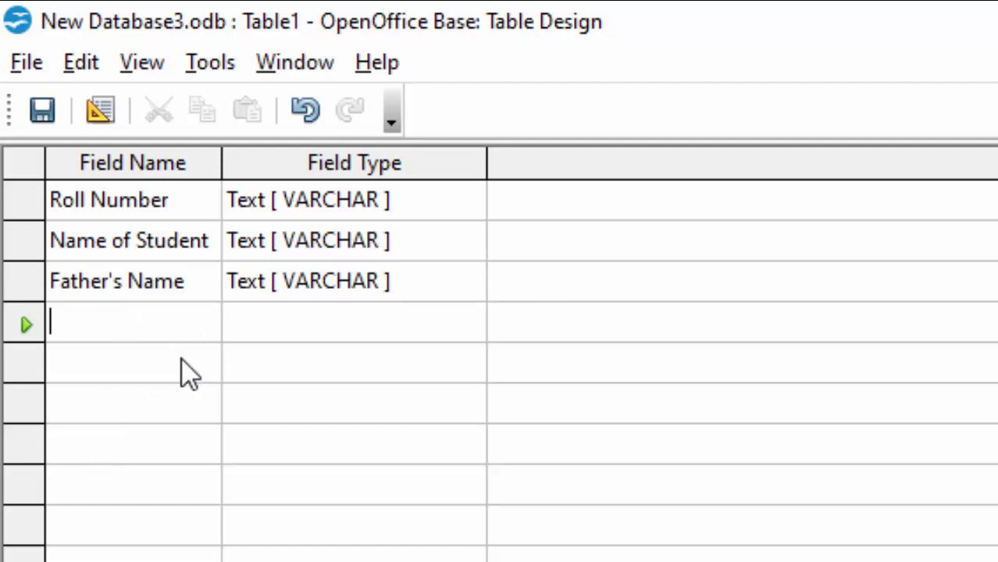
pyautogui.write('Cit')
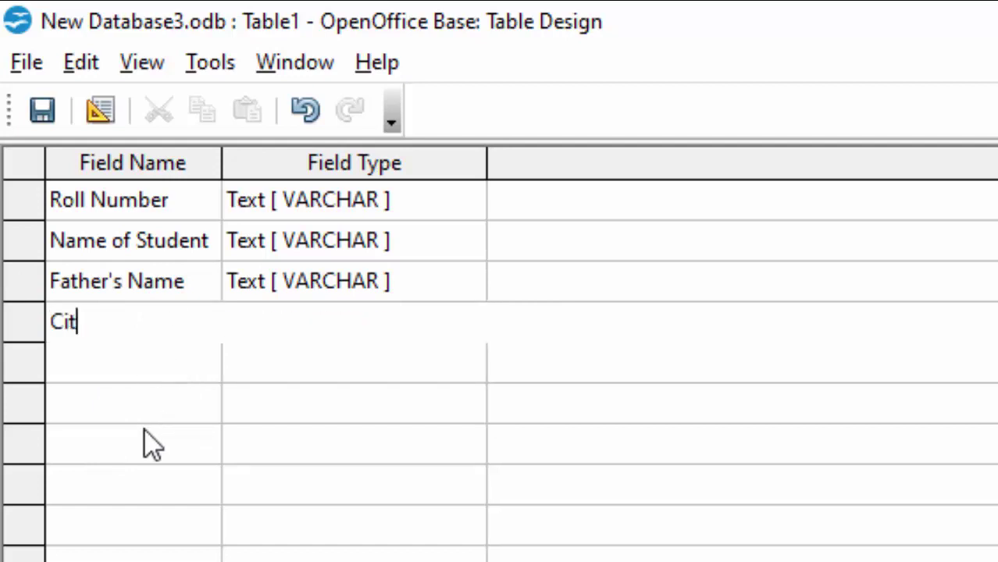
pyautogui.write('y')
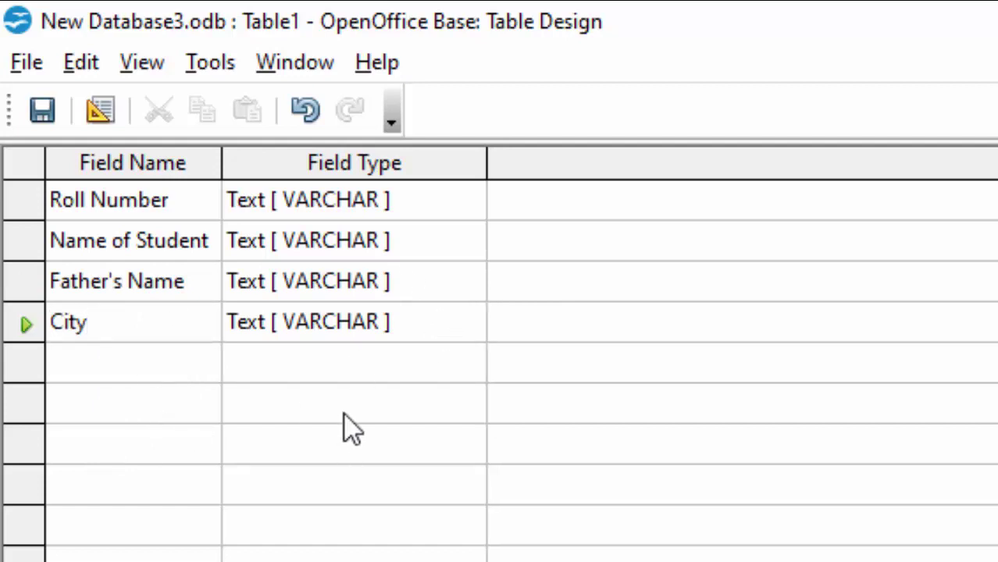
pyautogui.click(415, 328)
pyautogui.click(469, 323)
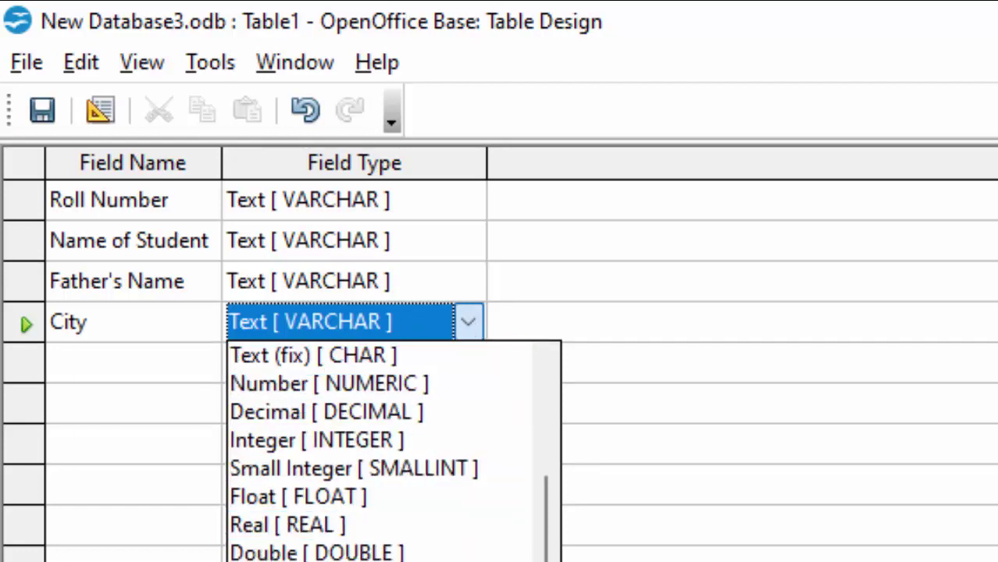
pyautogui.click(312, 559)
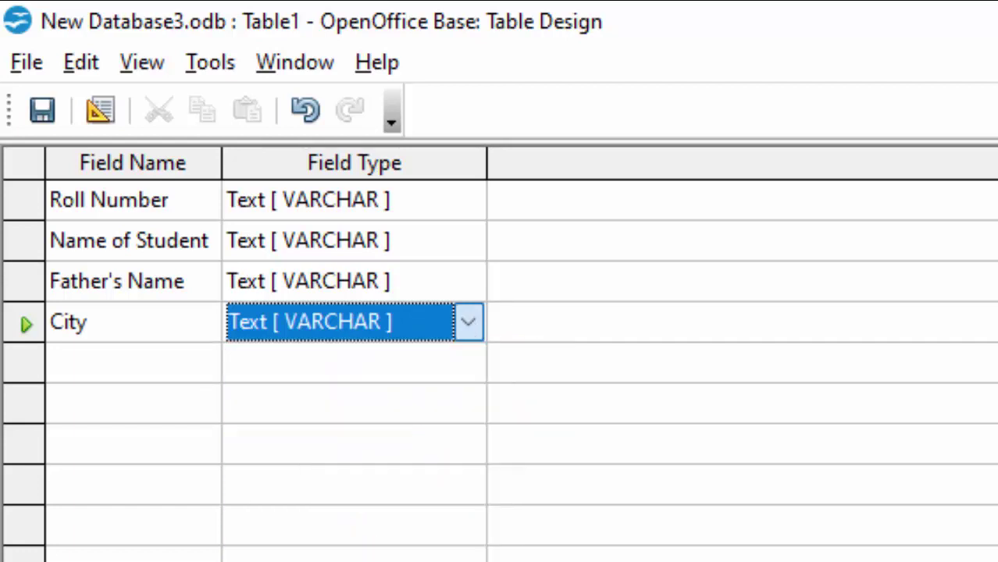
pyautogui.click(460, 332)
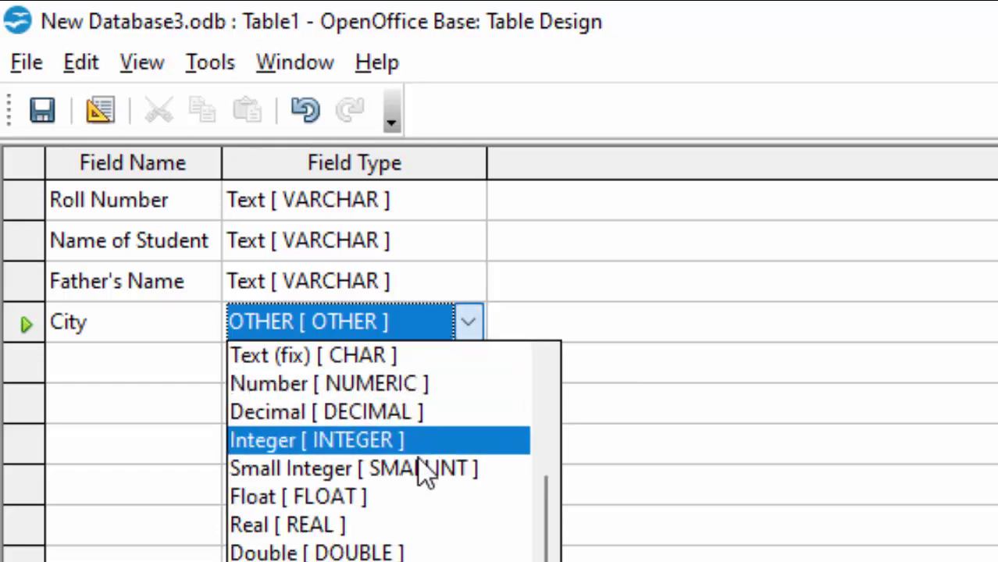
pyautogui.click(312, 561)
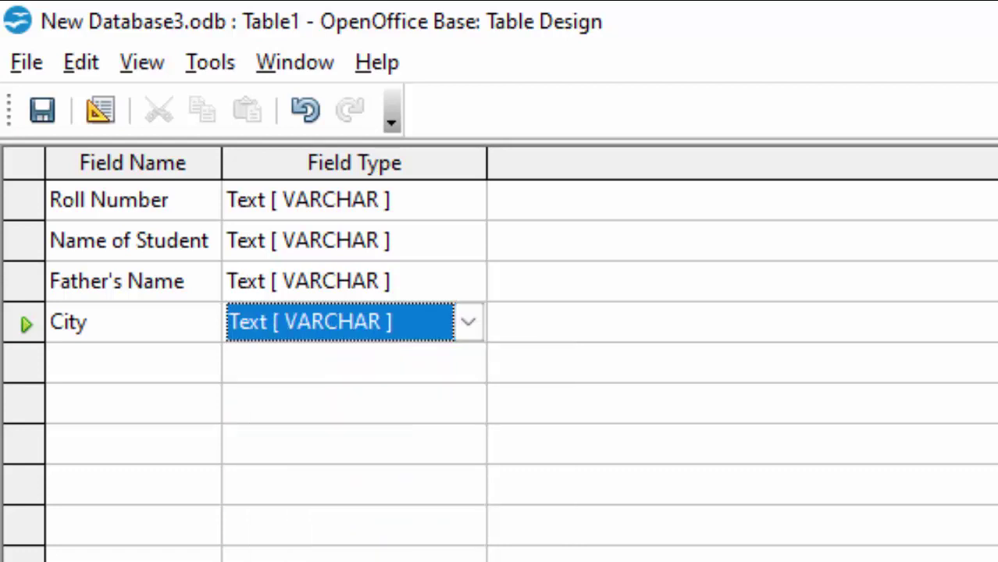
# - Make Roll Number the table's primary key
pyautogui.click(44, 115)
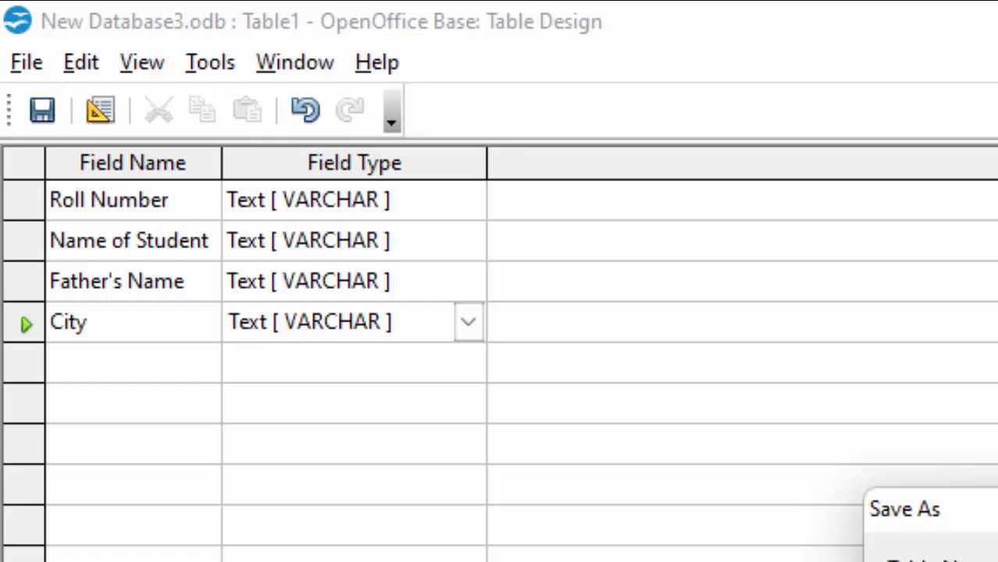
pyautogui.press('Return')
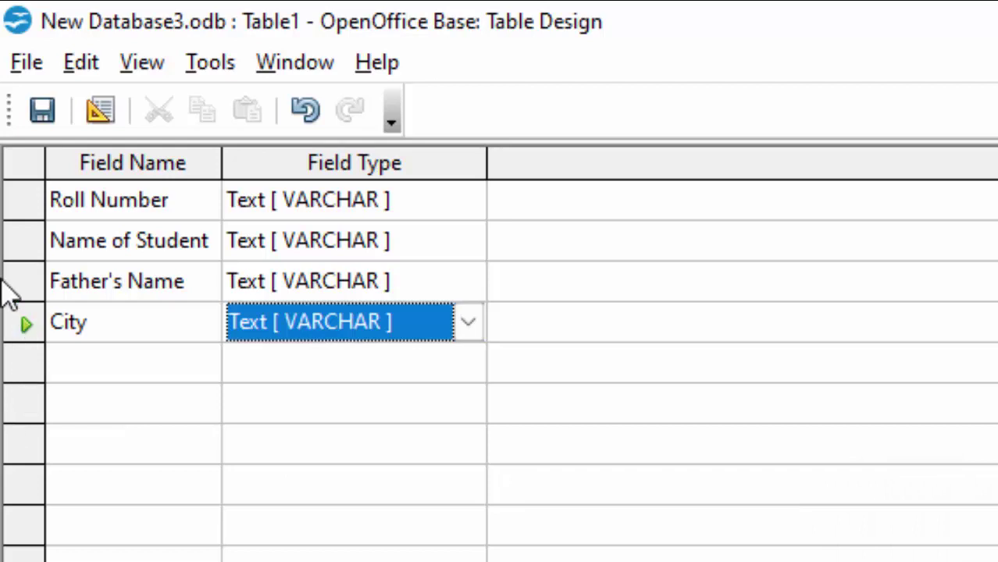
pyautogui.rightClick(22, 199)
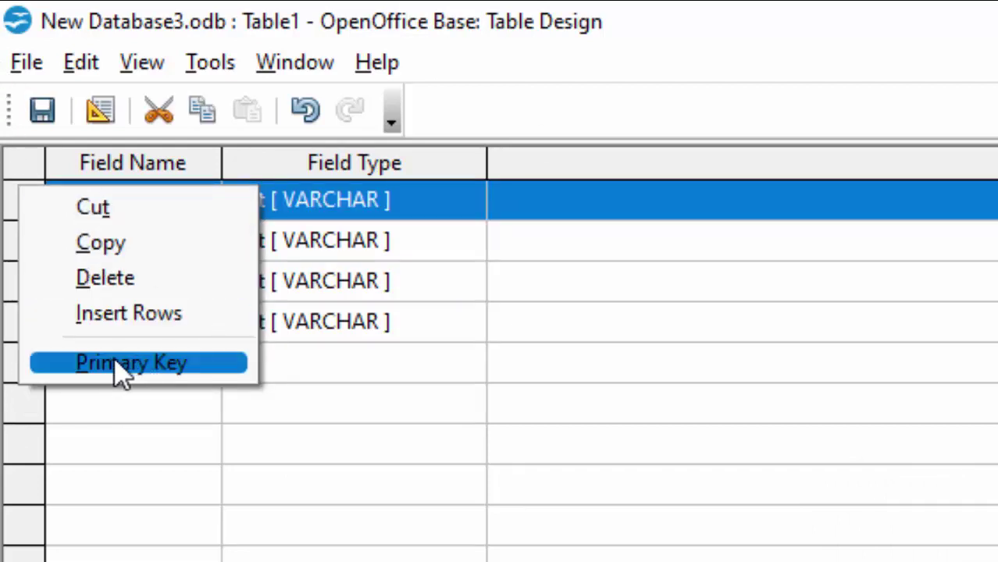
pyautogui.click(136, 364)
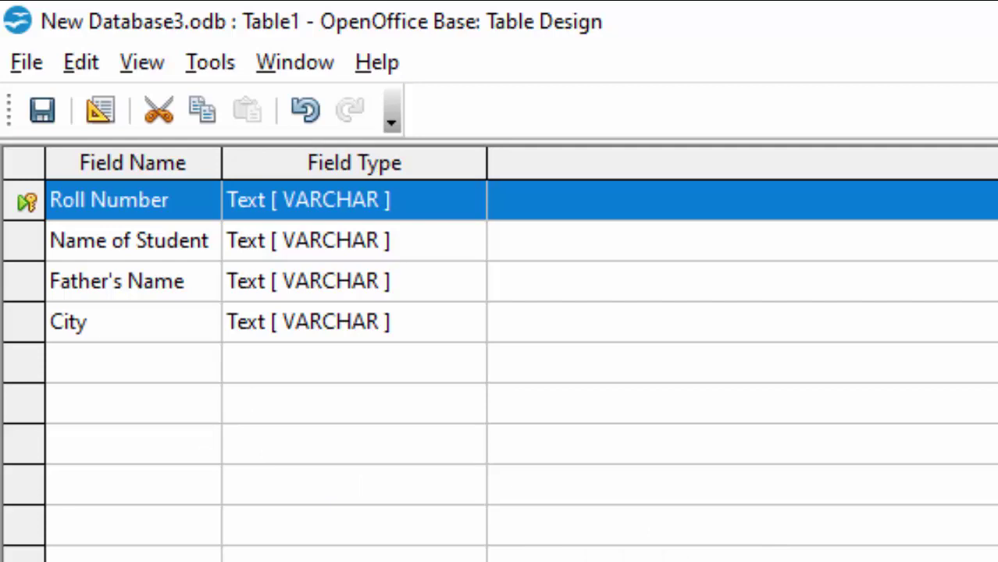
# - Save the table as StudentT and close its design
pyautogui.click(28, 111)
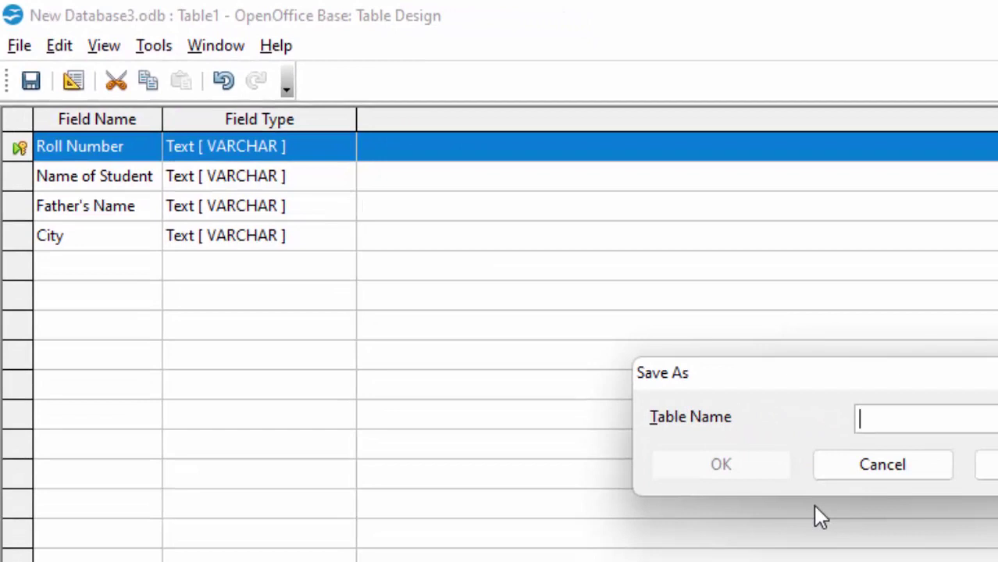
pyautogui.write('S')
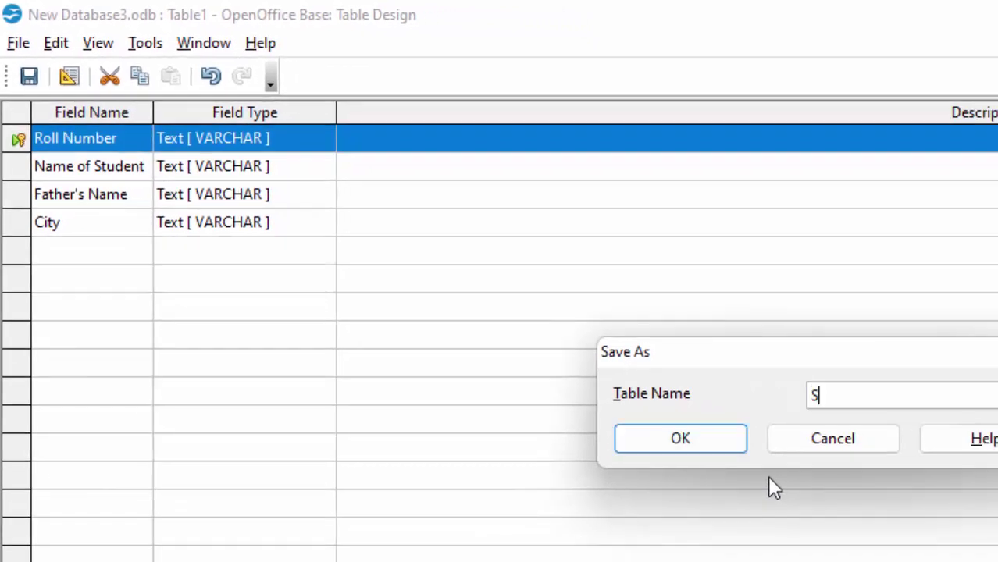
pyautogui.write('tu')
pyautogui.press('BackSpace')
pyautogui.press('BackSpace')
pyautogui.press('BackSpace')
pyautogui.write('Student')
pyautogui.write('T')
pyautogui.press('Return')
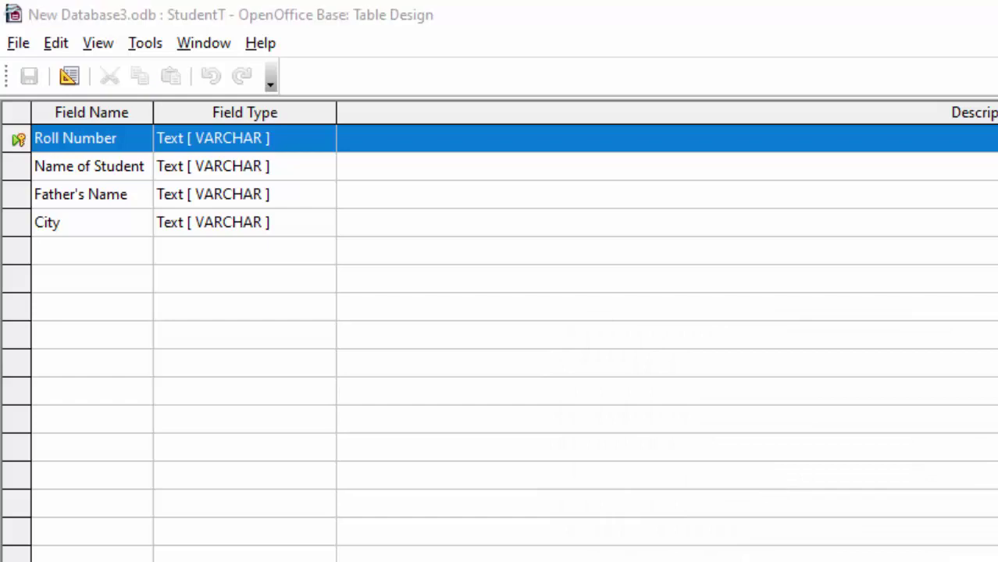
pyautogui.hotkey('ctrl', 'w')
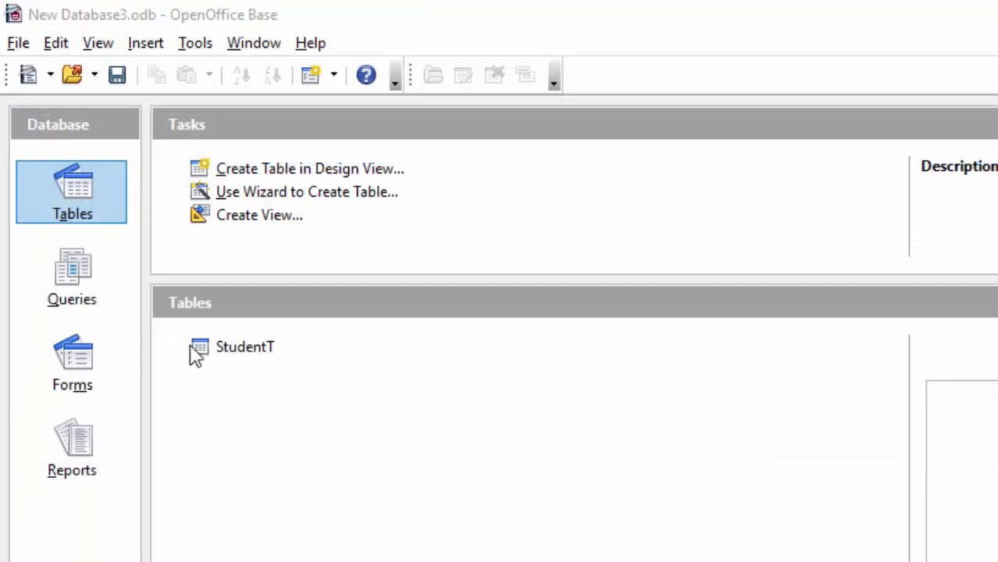
# - Enter record 1 with the student's name, father's name and city Deoria, start record 2, then close StudentT
pyautogui.doubleClick(204, 349)
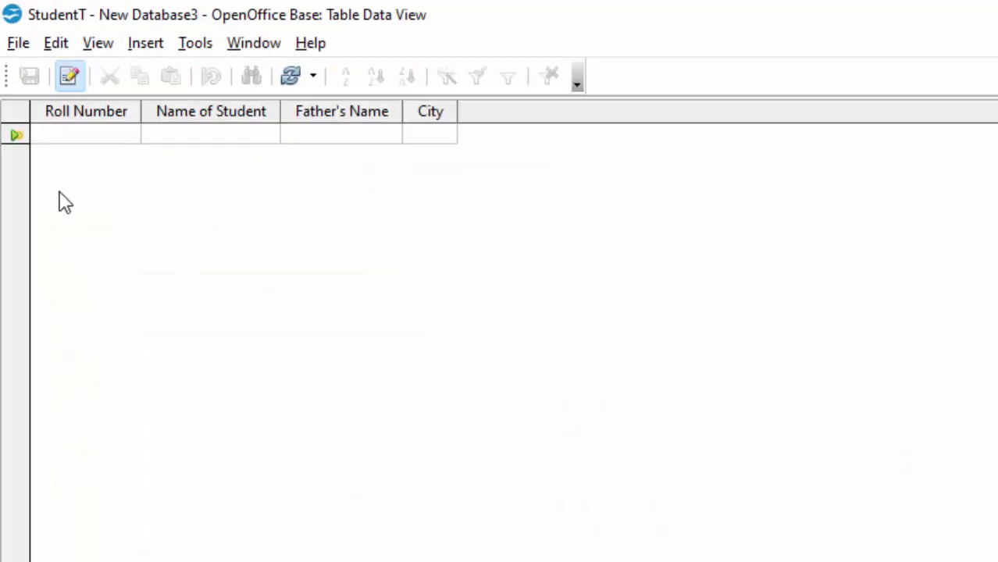
pyautogui.write('1')
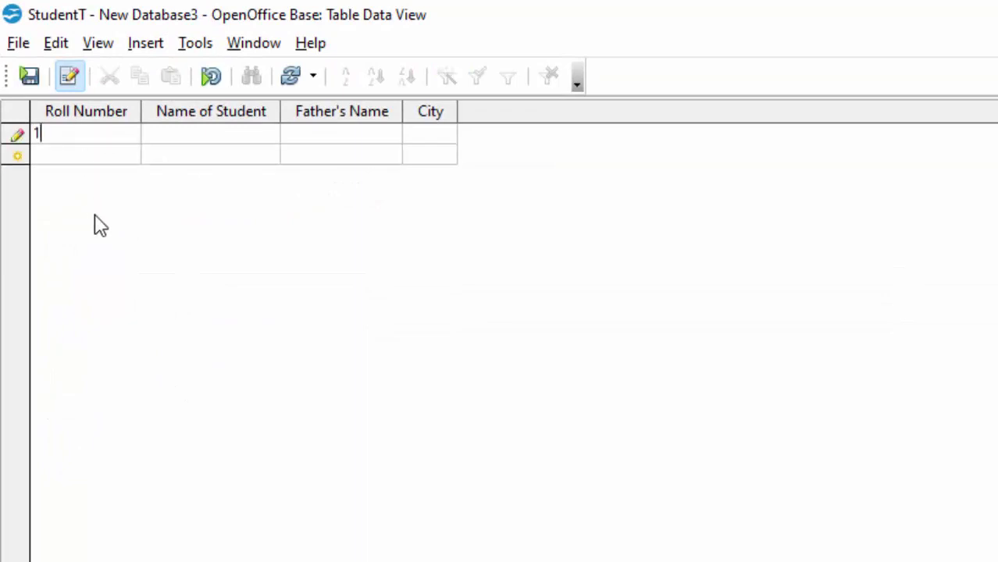
pyautogui.press('Tab')
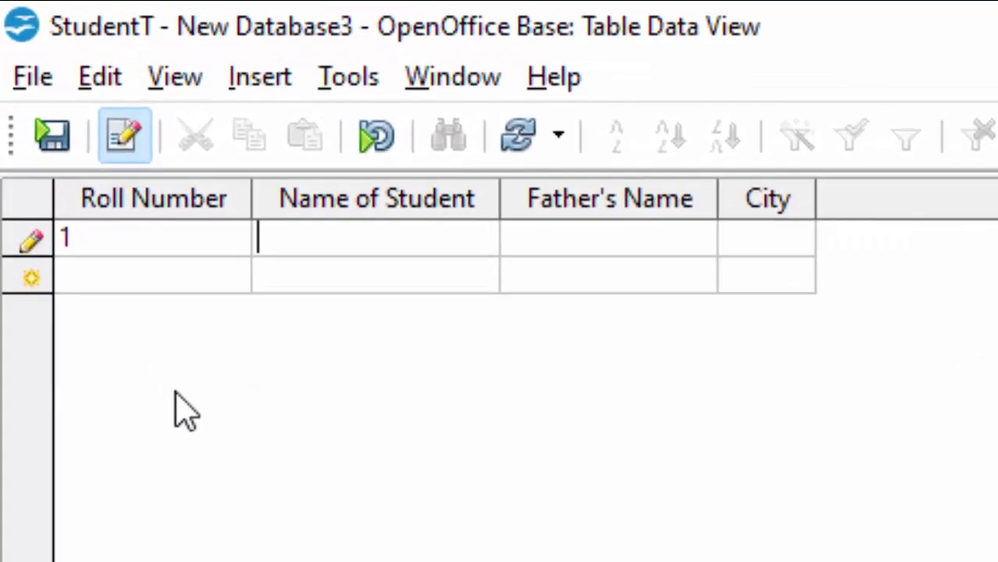
pyautogui.write('Ram')
pyautogui.press('Tab')
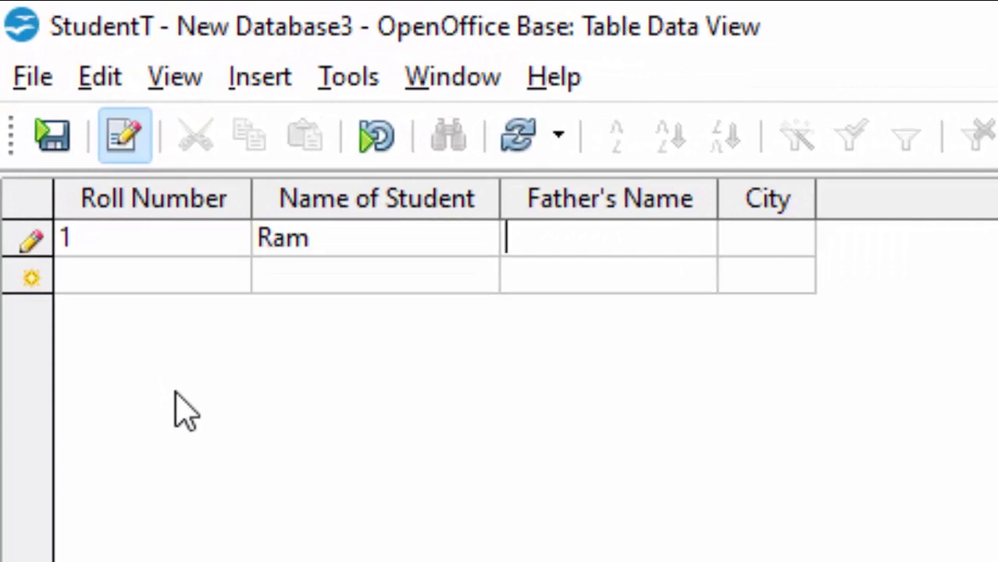
pyautogui.write('Sh')
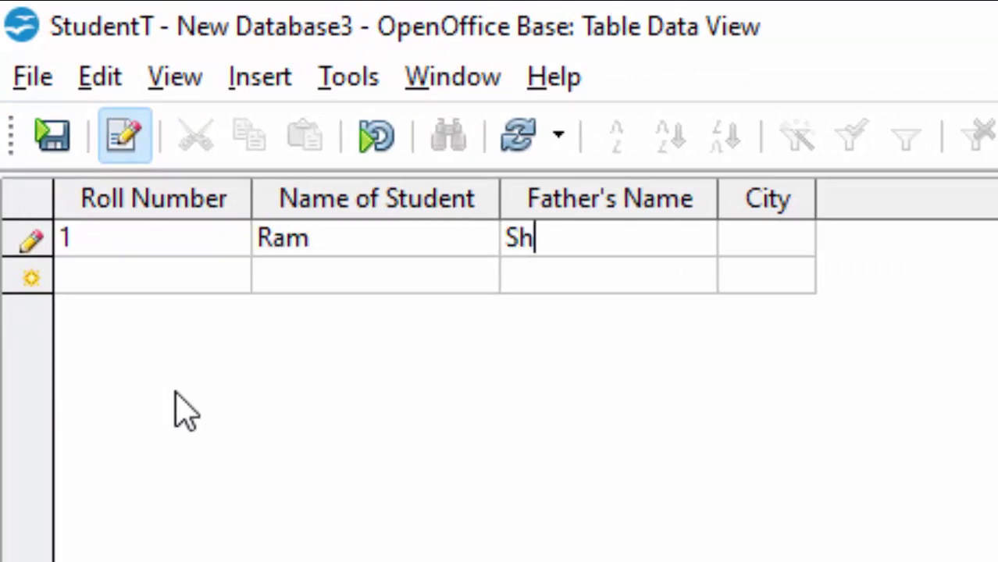
pyautogui.write('yam')
pyautogui.press('Tab')
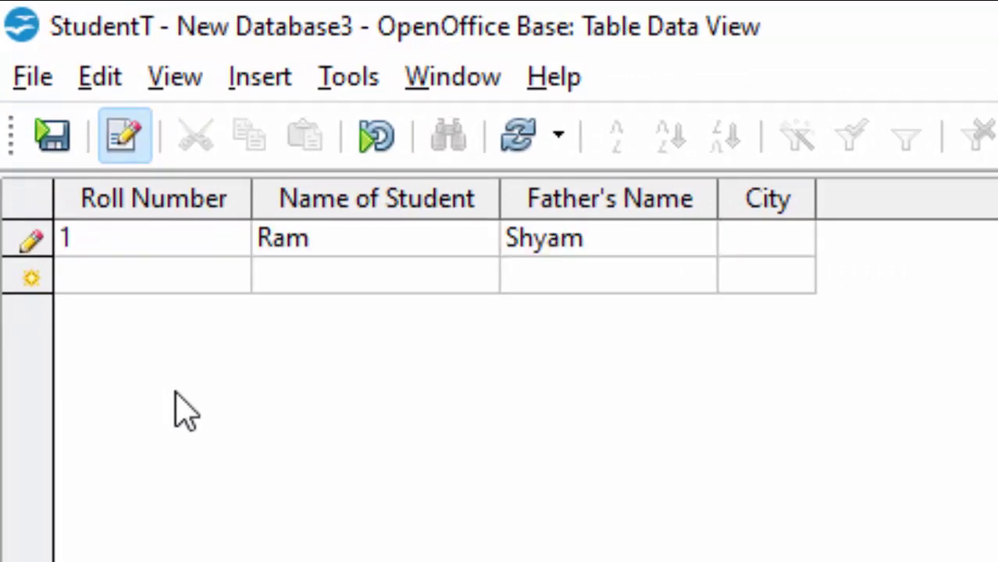
pyautogui.write('Deoria')
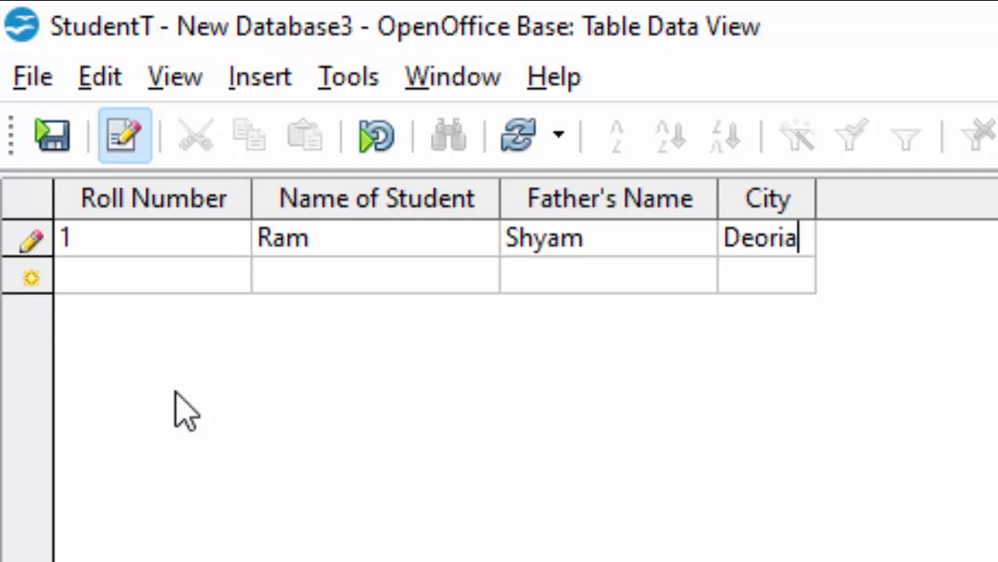
pyautogui.press('Tab')
pyautogui.write('2')
pyautogui.press('Tab')
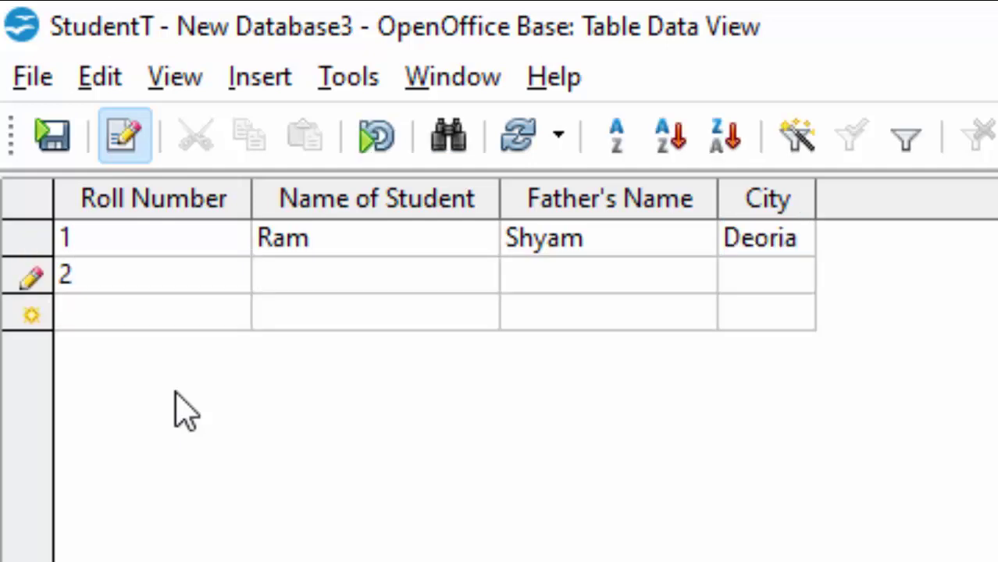
pyautogui.write('Sohan')
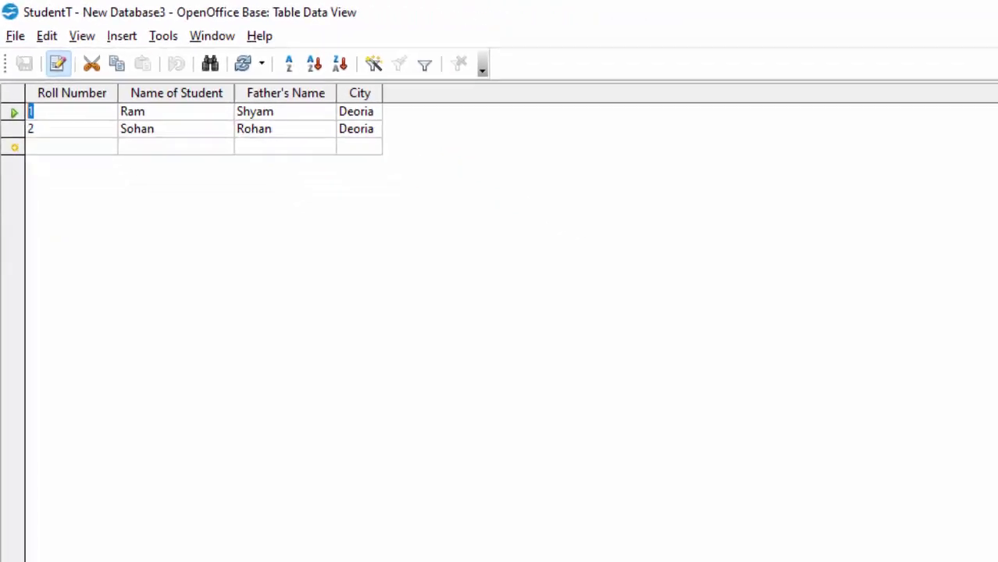
pyautogui.click(981, 8)
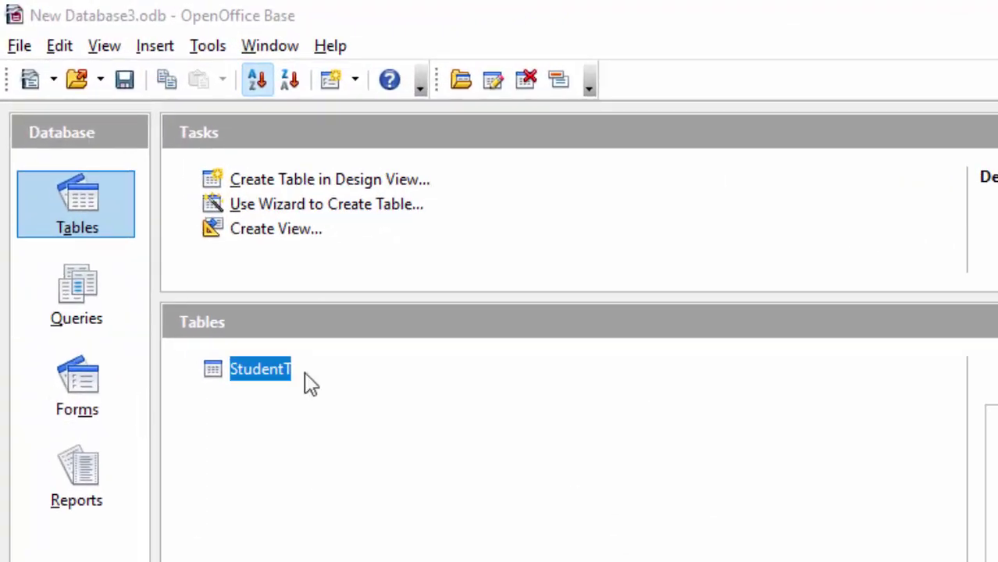
# - Edit StudentT's design and add a Computer field of type Number [NUMERIC]
pyautogui.click(268, 381)
pyautogui.rightClick(268, 381)
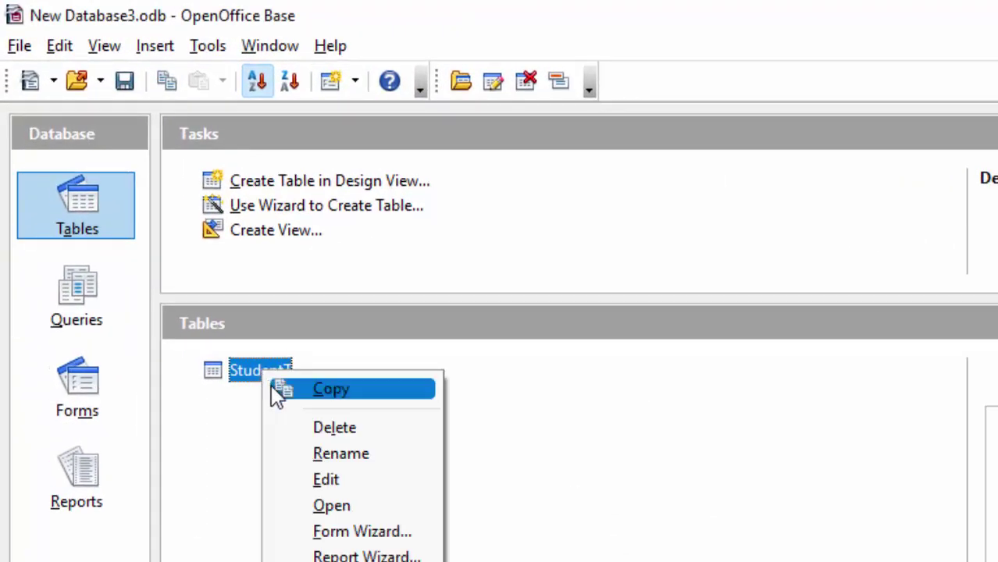
pyautogui.click(350, 481)
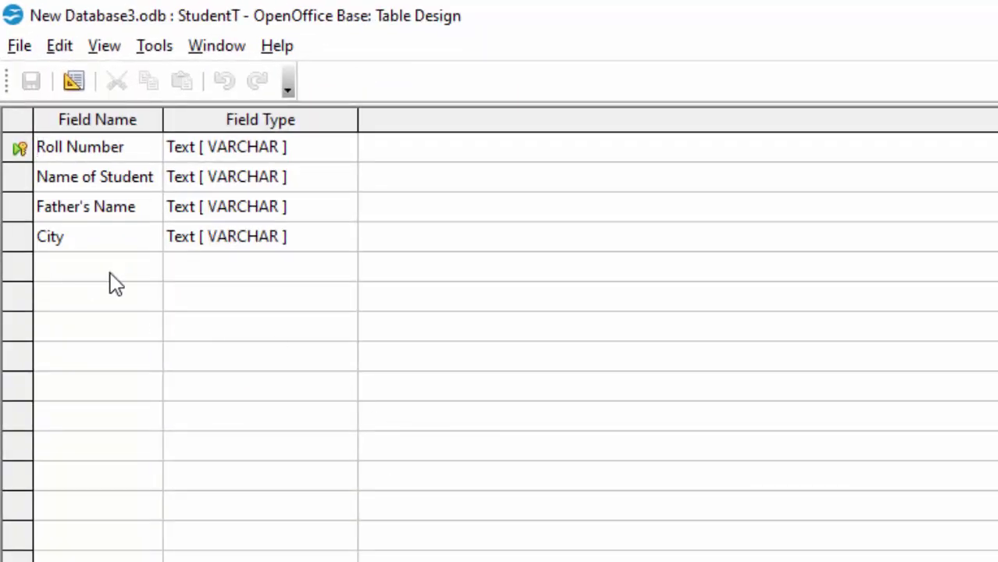
pyautogui.click(104, 268)
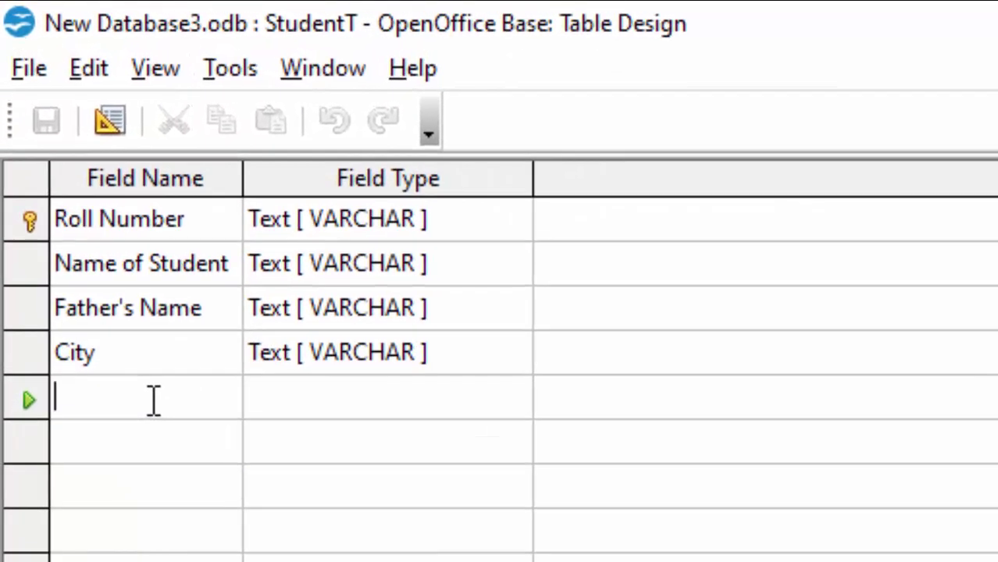
pyautogui.click(152, 391)
pyautogui.write('Comp')
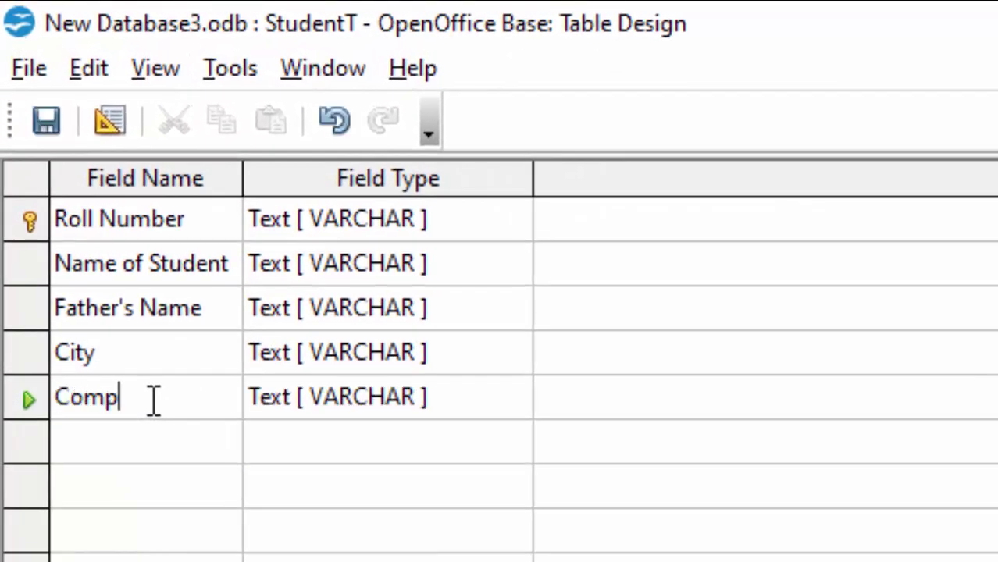
pyautogui.write('uter')
pyautogui.click(461, 394)
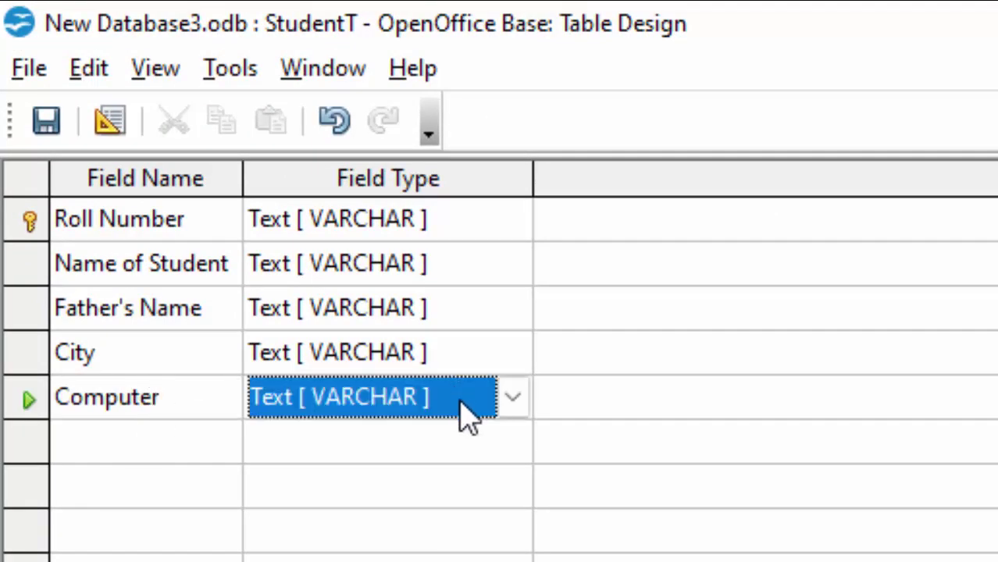
pyautogui.click(508, 399)
pyautogui.click(485, 462)
# - Add an English Number [NUMERIC] field and save the table design
pyautogui.click(166, 455)
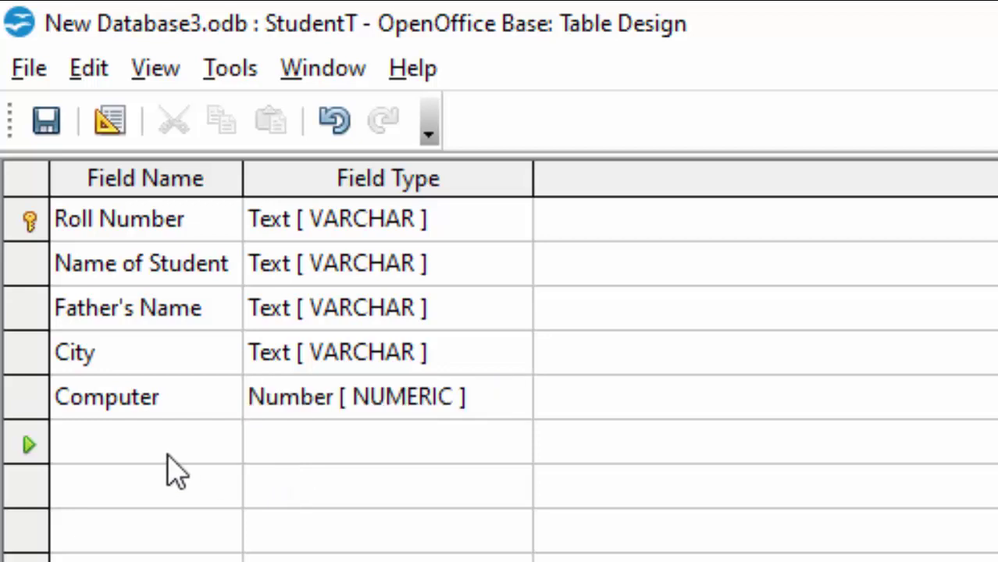
pyautogui.write('E')
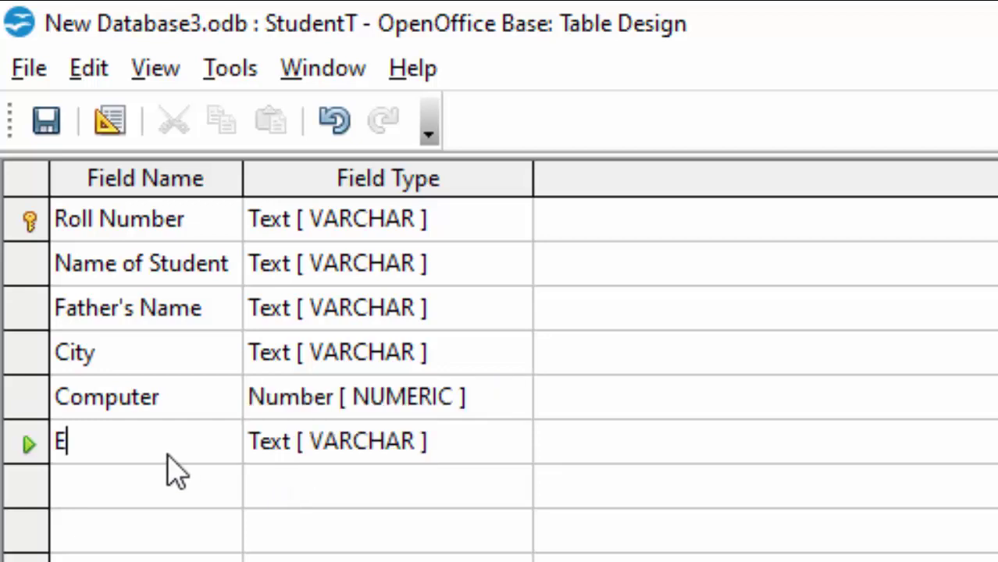
pyautogui.write('nglish')
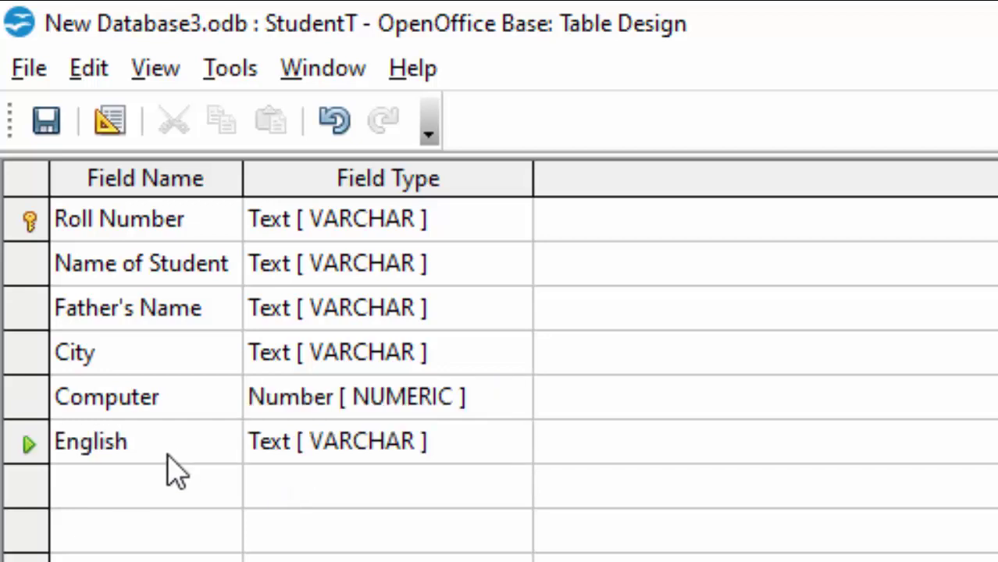
pyautogui.click(496, 447)
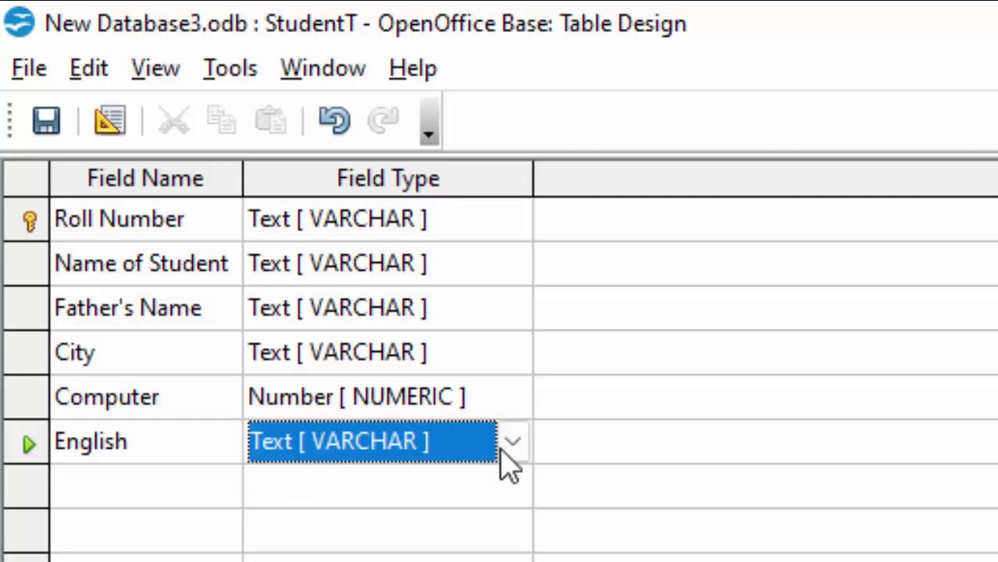
pyautogui.click(503, 446)
pyautogui.click(467, 520)
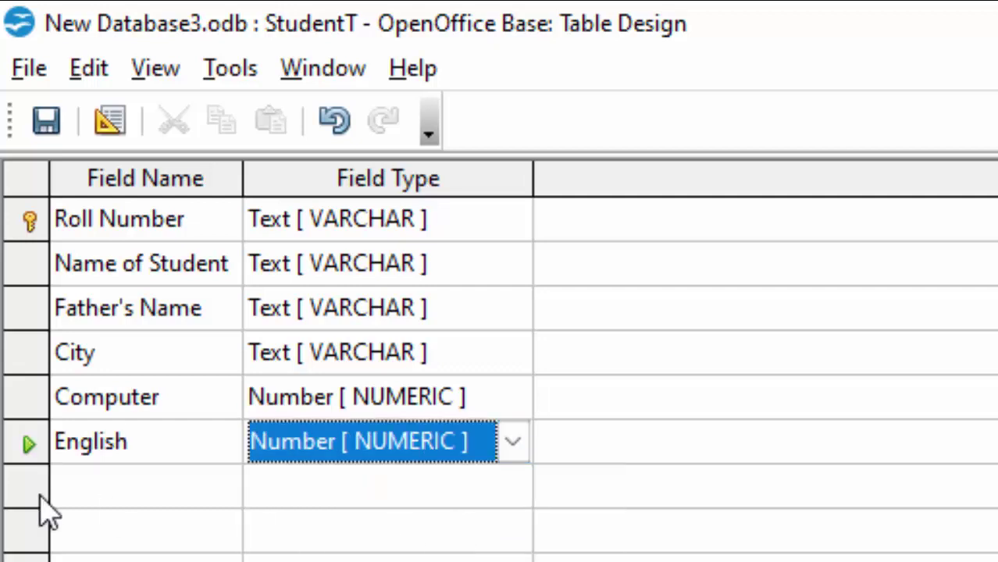
pyautogui.click(100, 501)
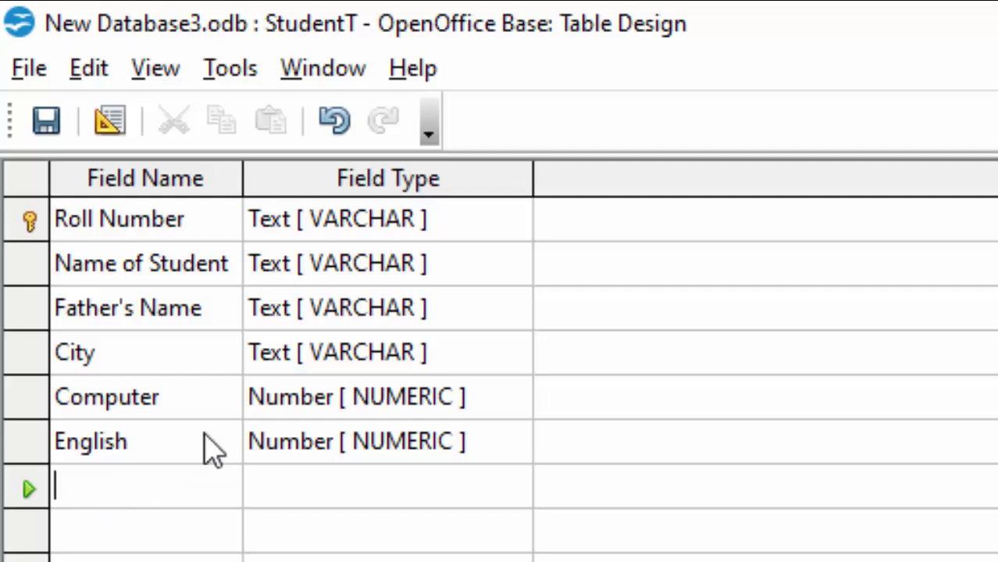
pyautogui.click(43, 122)
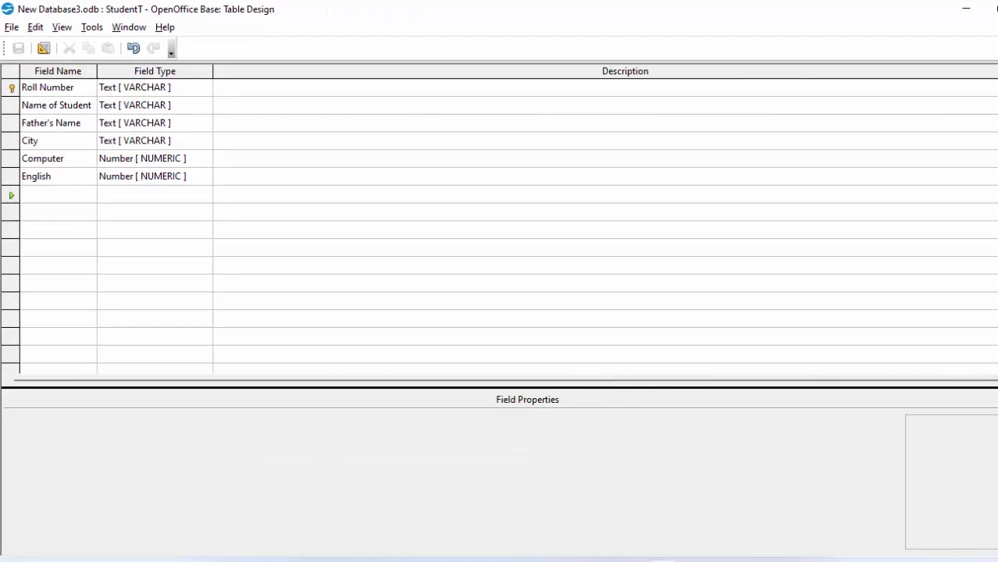
# - Reopen StudentT's data and enter Computer 56 and English 88 for the first student
pyautogui.hotkey('ctrl', 'w')
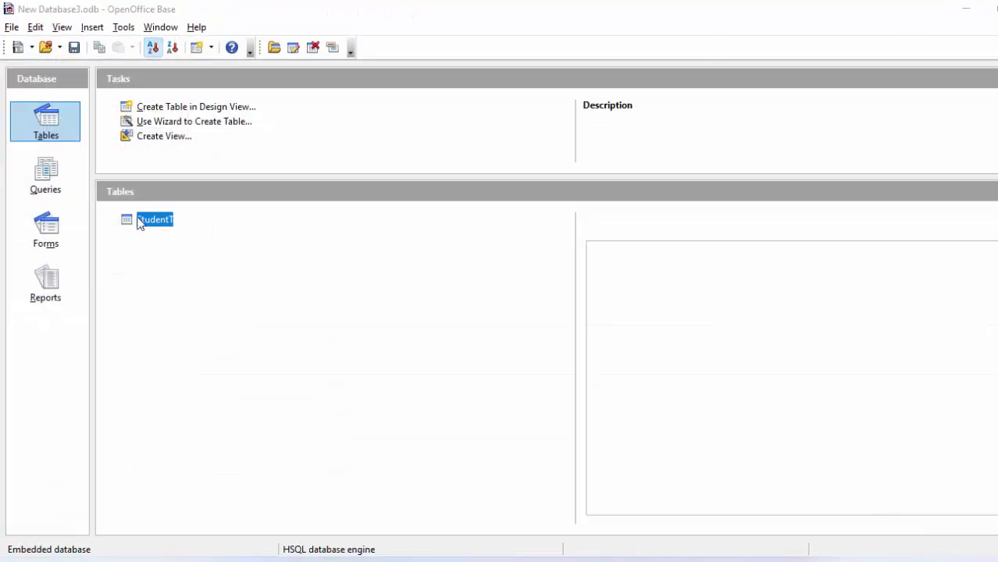
pyautogui.doubleClick(148, 220)
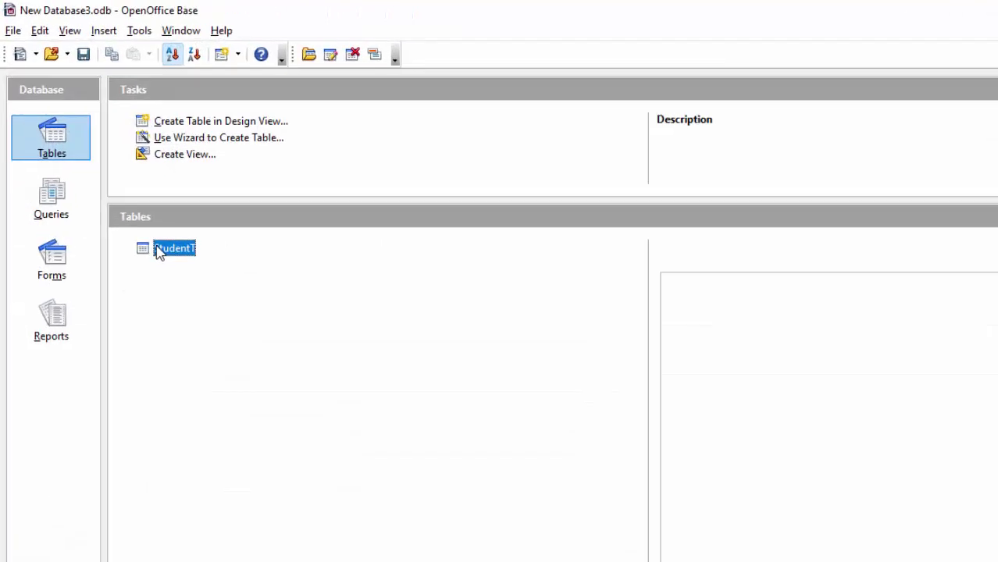
pyautogui.click(718, 195)
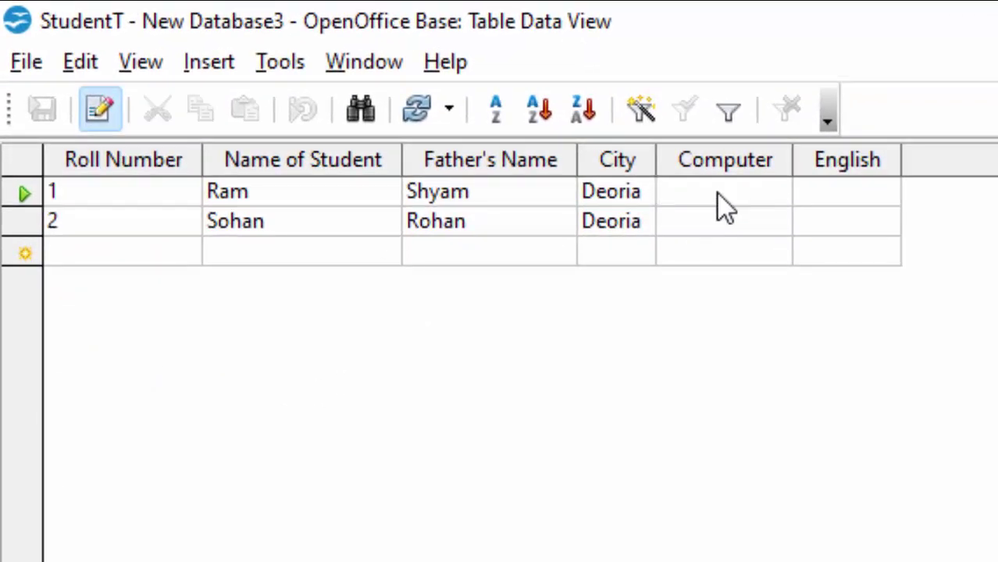
pyautogui.write('56')
pyautogui.press('Tab')
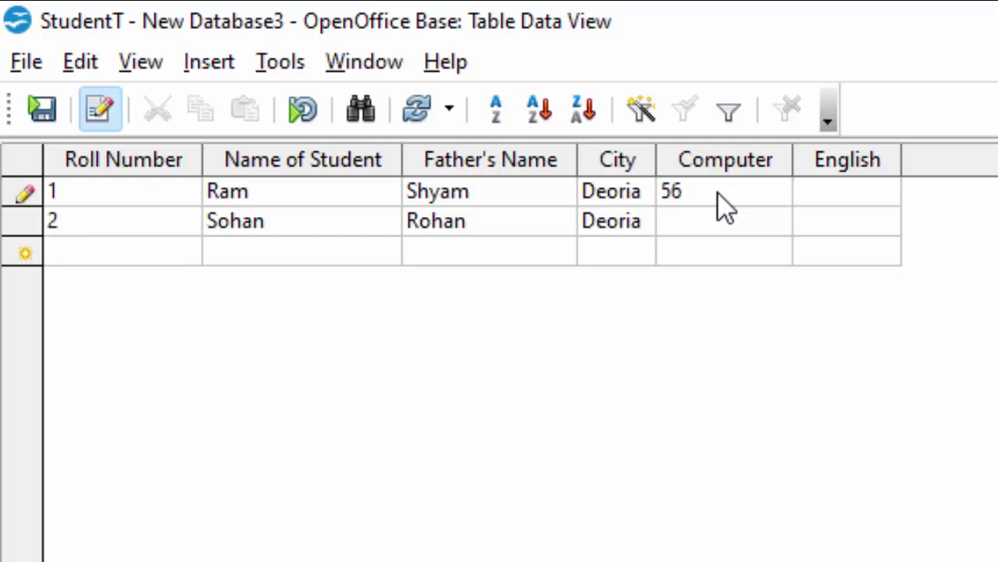
pyautogui.write('88')
pyautogui.press('Tab')
# - Type mistaken values into the second student's row, then undo those edits
pyautogui.write('4')
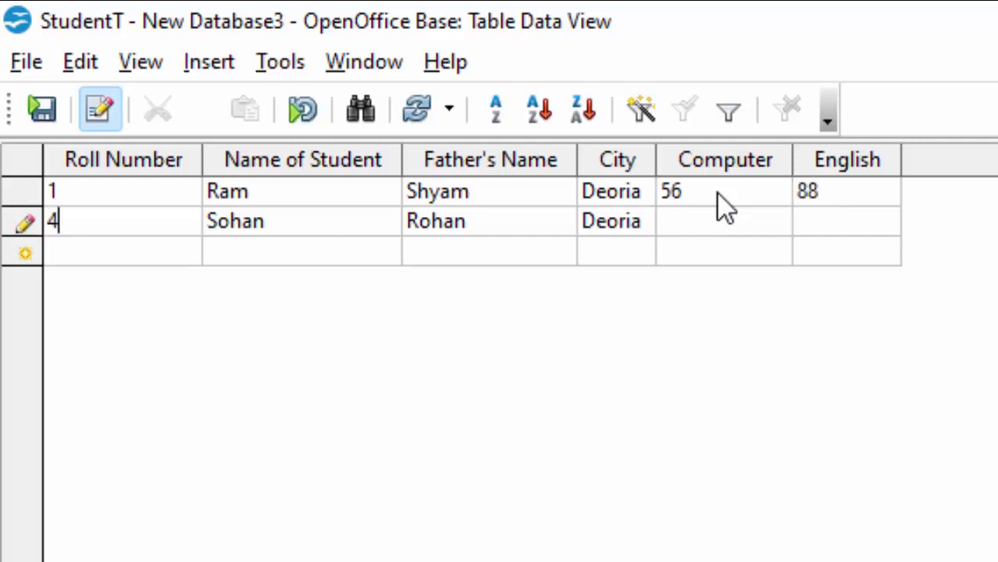
pyautogui.write('5')
pyautogui.press('Tab')
pyautogui.write('66')
pyautogui.press('Tab')
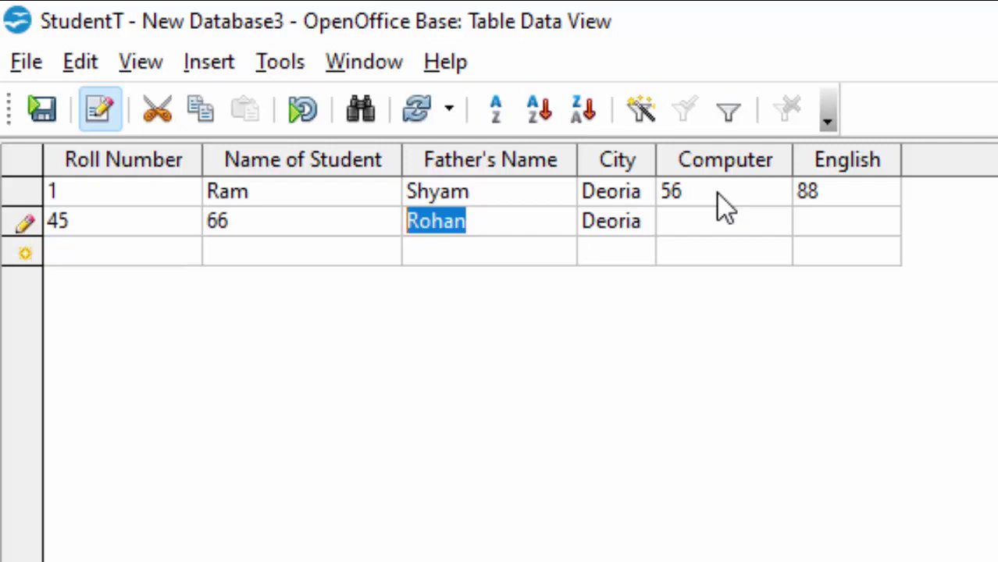
pyautogui.click(310, 221)
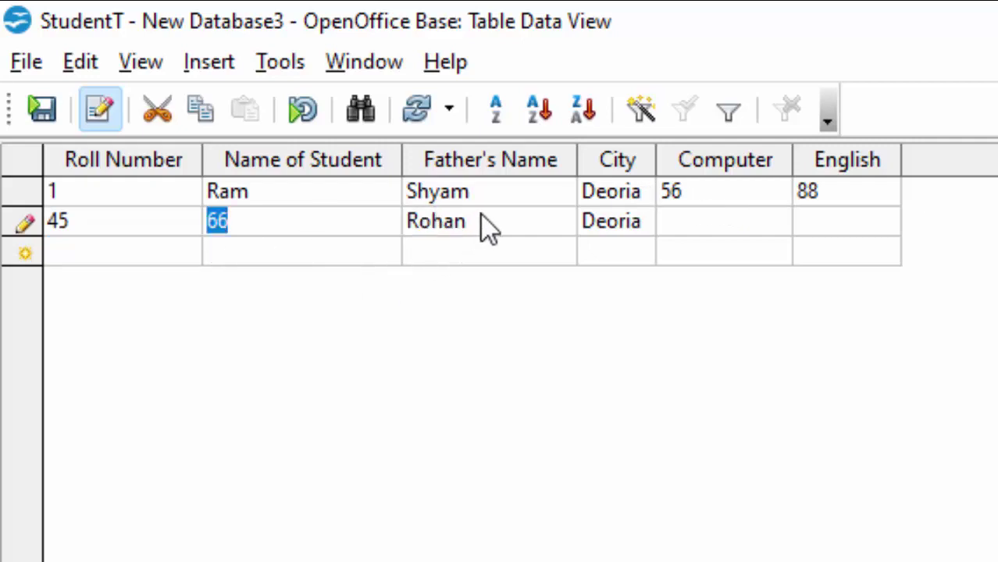
pyautogui.press('BackSpace')
pyautogui.write('M')
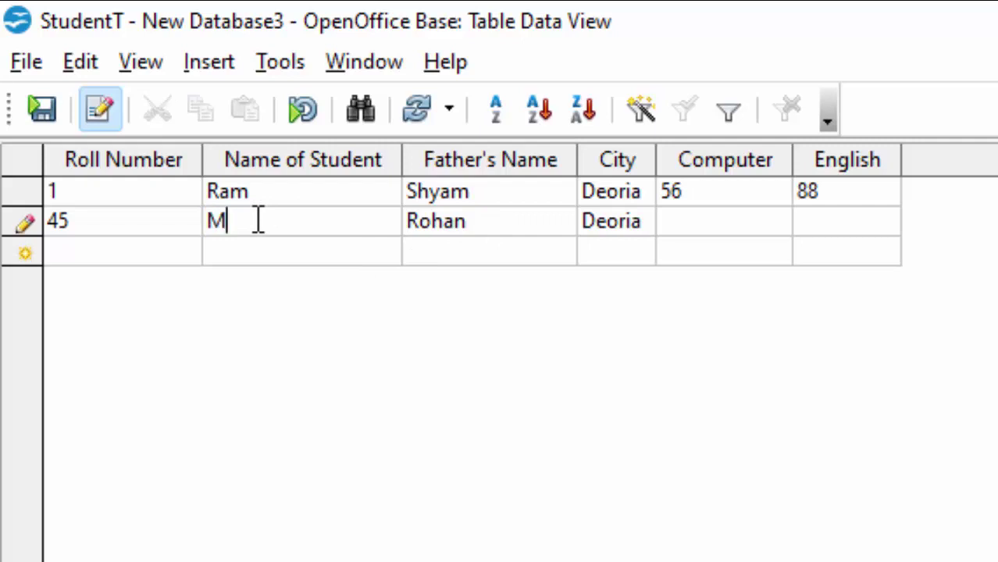
pyautogui.write('Mohan')
pyautogui.click(688, 221)
pyautogui.write('5')
pyautogui.write('6')
pyautogui.press('Tab')
pyautogui.write('78')
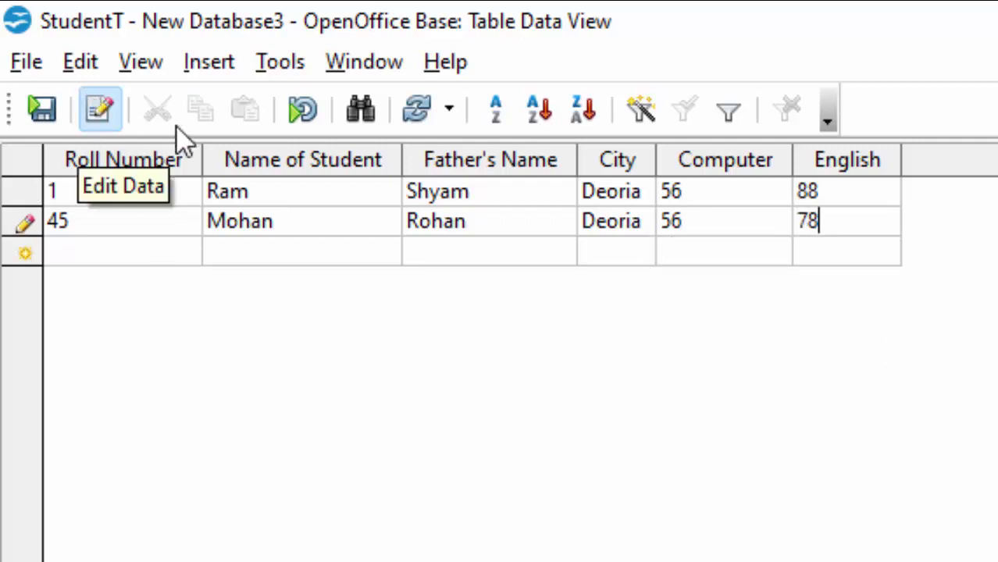
pyautogui.click(297, 116)
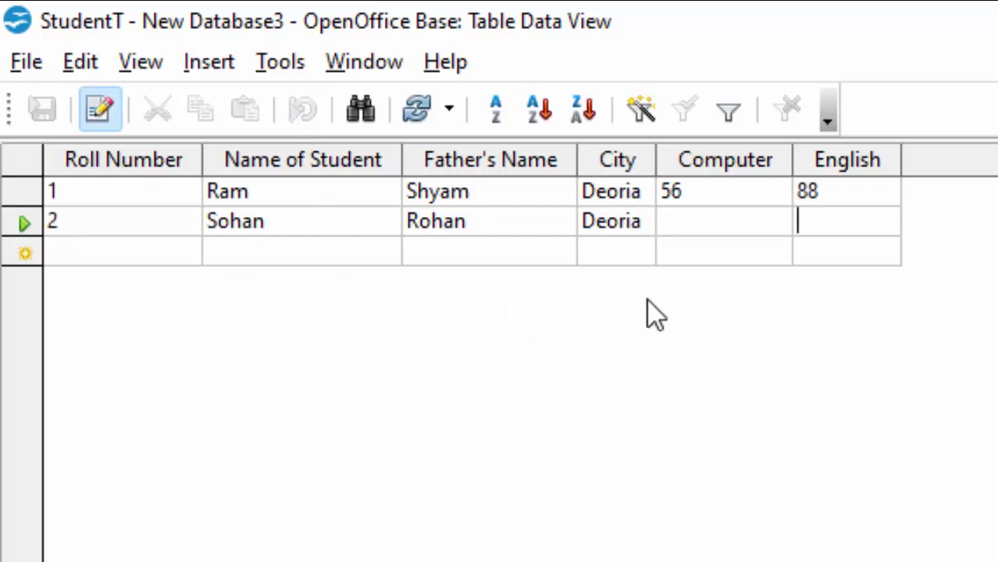
# - Enter Computer 45 and English 34 for the second student and close the table
pyautogui.click(704, 222)
pyautogui.write('45')
pyautogui.press('Tab')
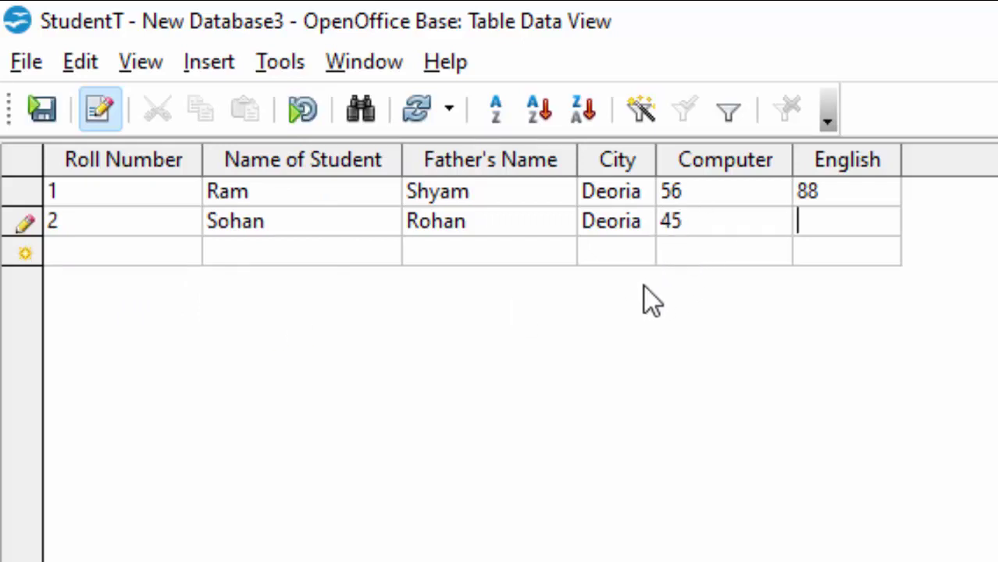
pyautogui.write('34')
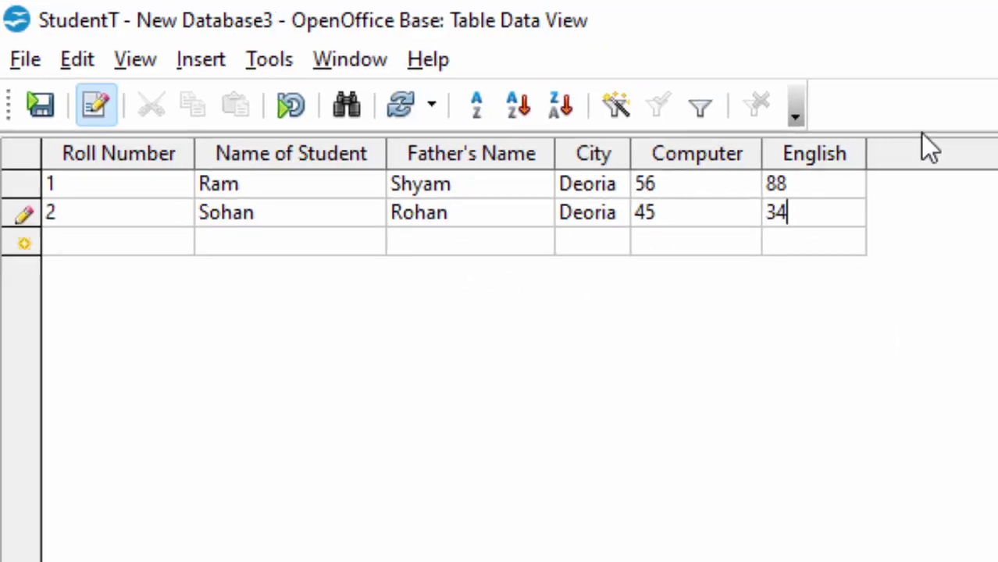
pyautogui.click(981, 8)
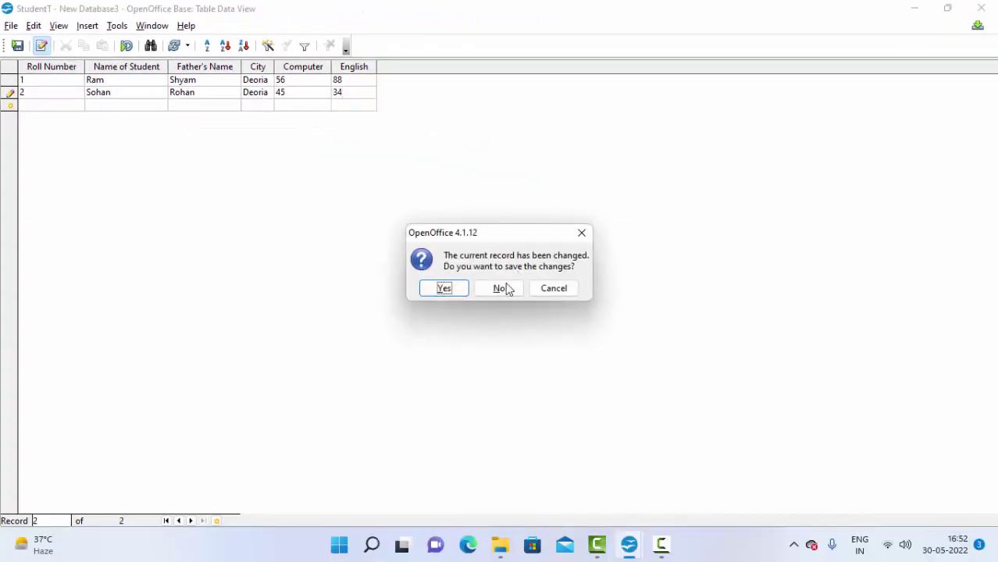
# - Save the marks, then start a new query design with the StudentT table added
pyautogui.click(429, 289)
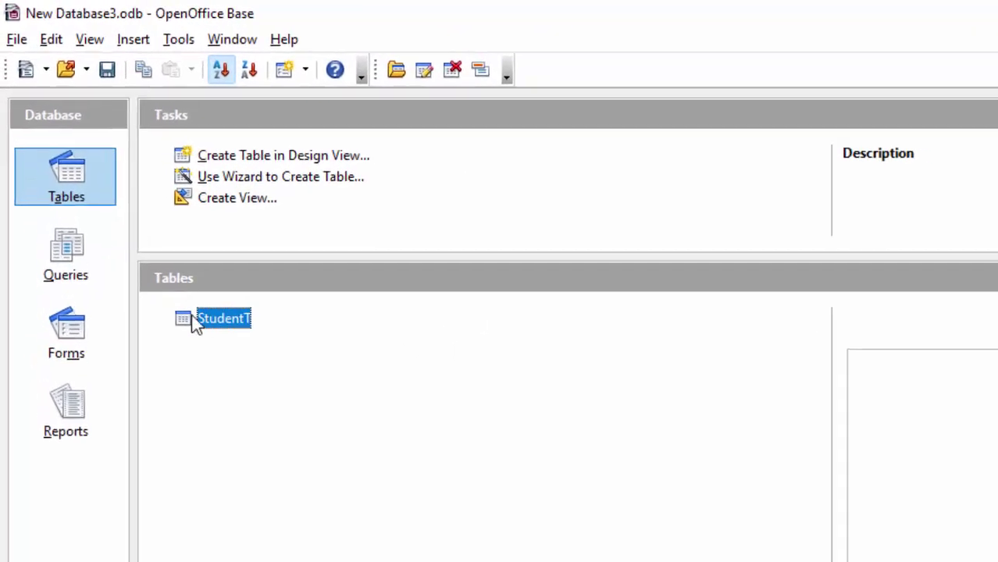
pyautogui.doubleClick(160, 249)
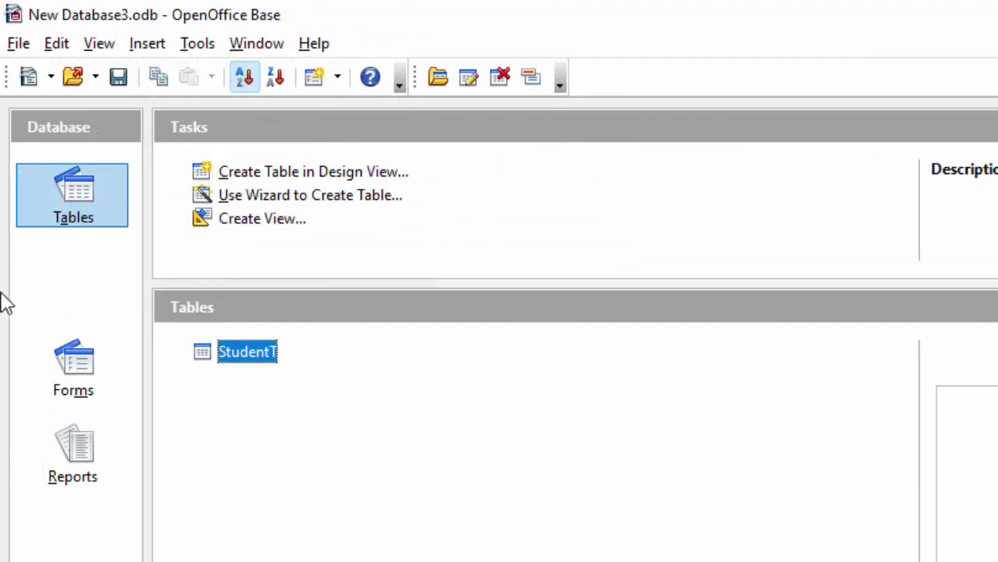
pyautogui.click(77, 278)
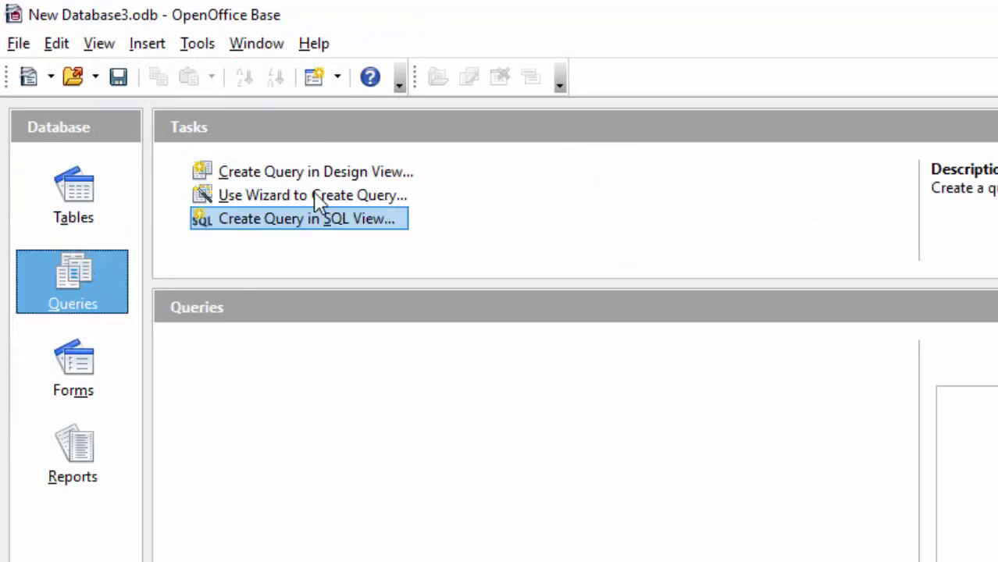
pyautogui.click(348, 174)
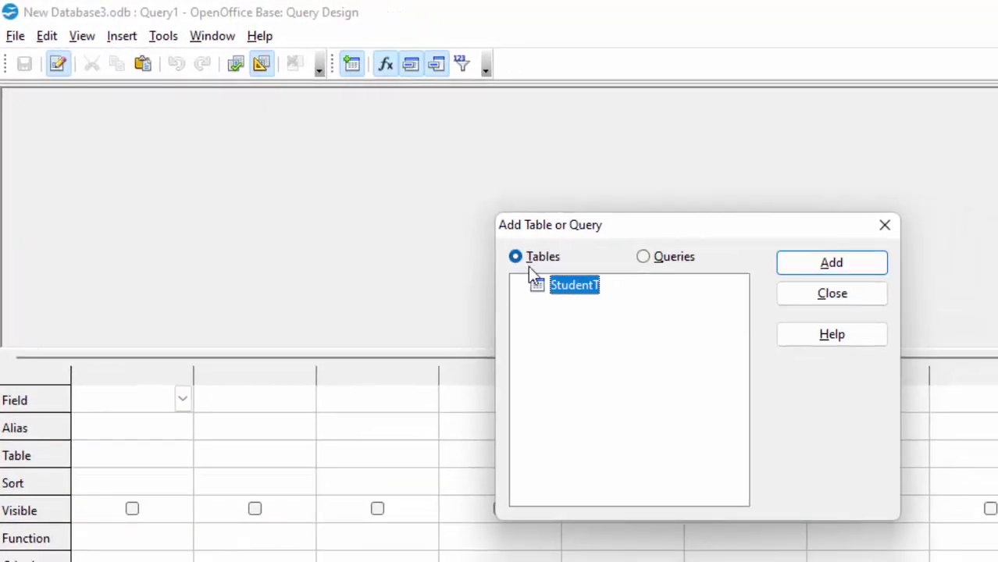
pyautogui.click(817, 266)
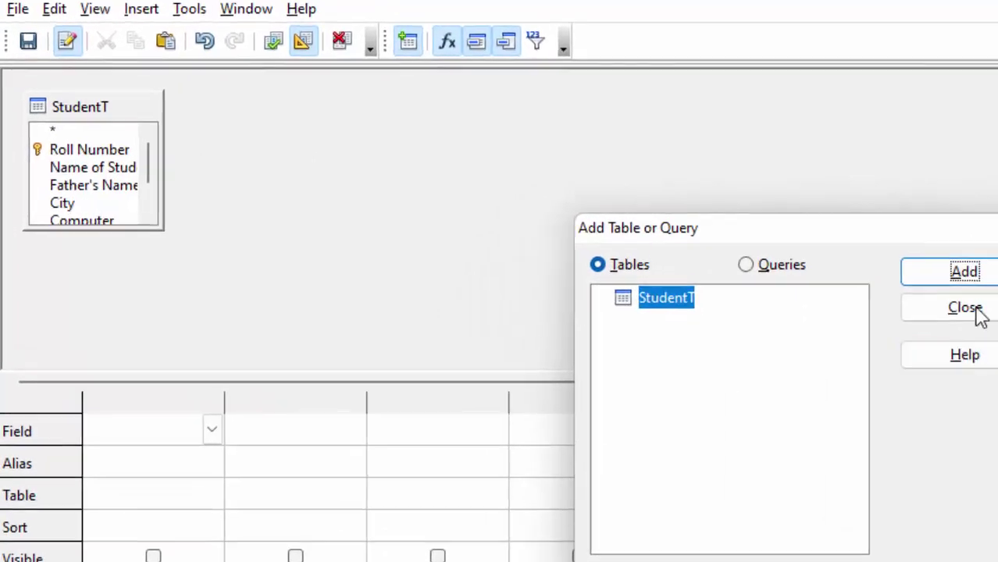
pyautogui.click(833, 296)
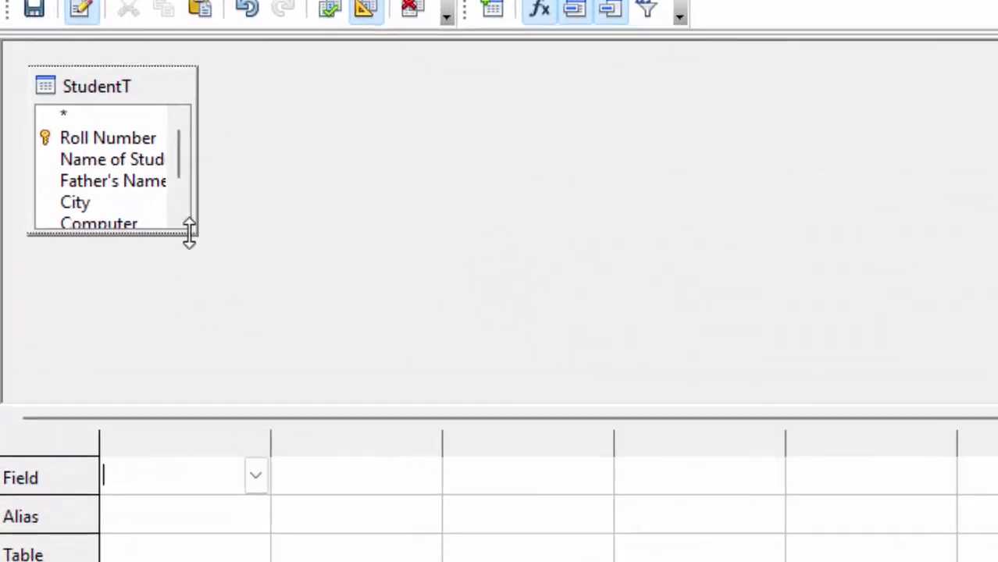
# - Add Roll Number, Name of Student, Father's Name, City, Computer and English to the query grid
pyautogui.moveTo(189, 232)
pyautogui.mouseDown()
pyautogui.moveTo(195, 295)
pyautogui.moveTo(228, 293)
pyautogui.mouseUp()
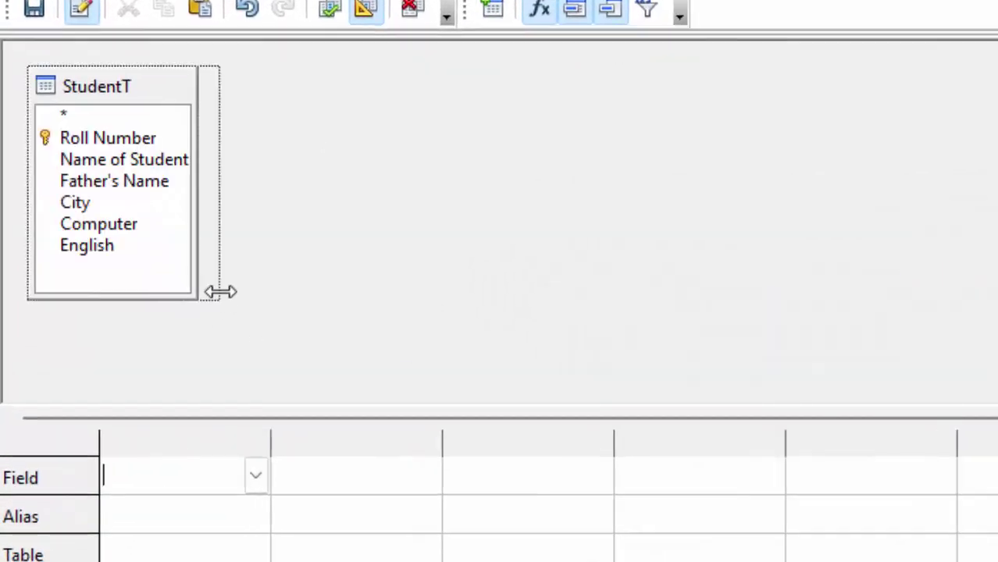
pyautogui.click(107, 143)
pyautogui.doubleClick(106, 140)
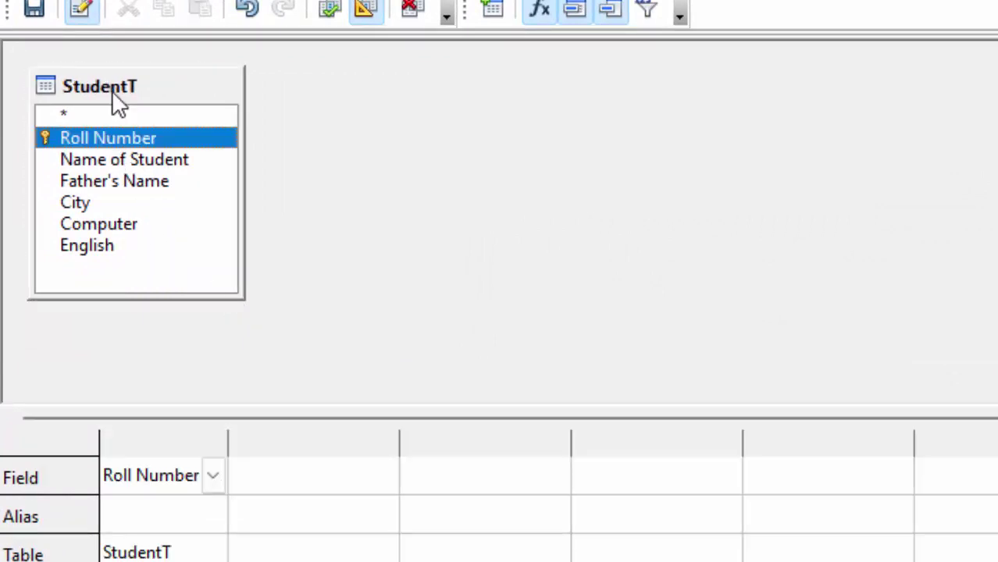
pyautogui.doubleClick(156, 161)
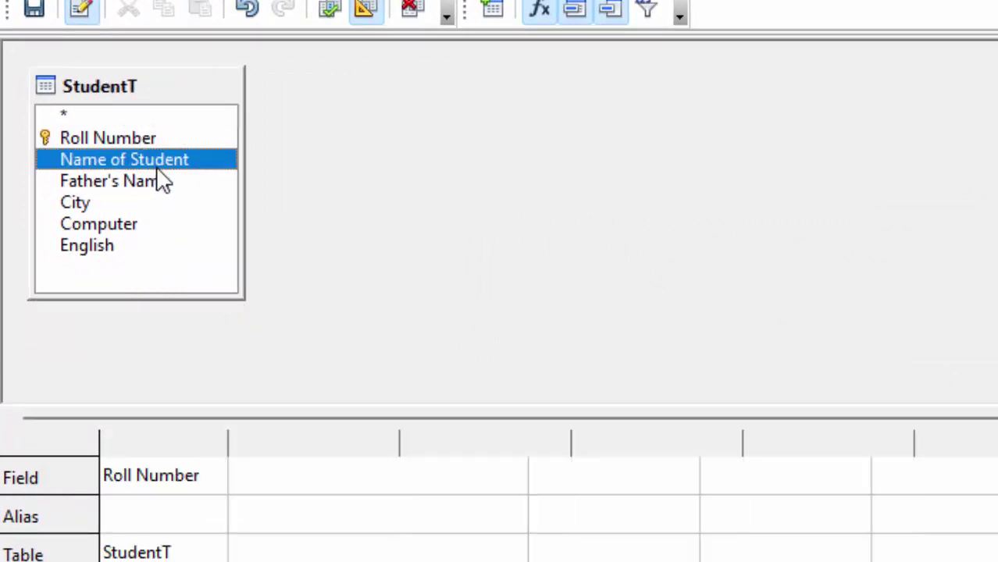
pyautogui.doubleClick(147, 181)
pyautogui.doubleClick(116, 204)
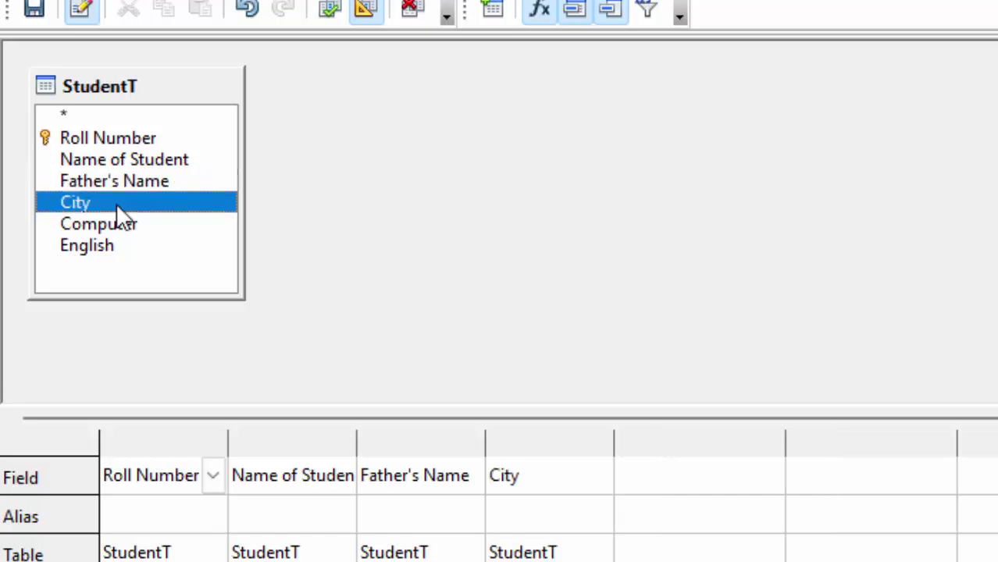
pyautogui.doubleClick(115, 228)
pyautogui.doubleClick(114, 248)
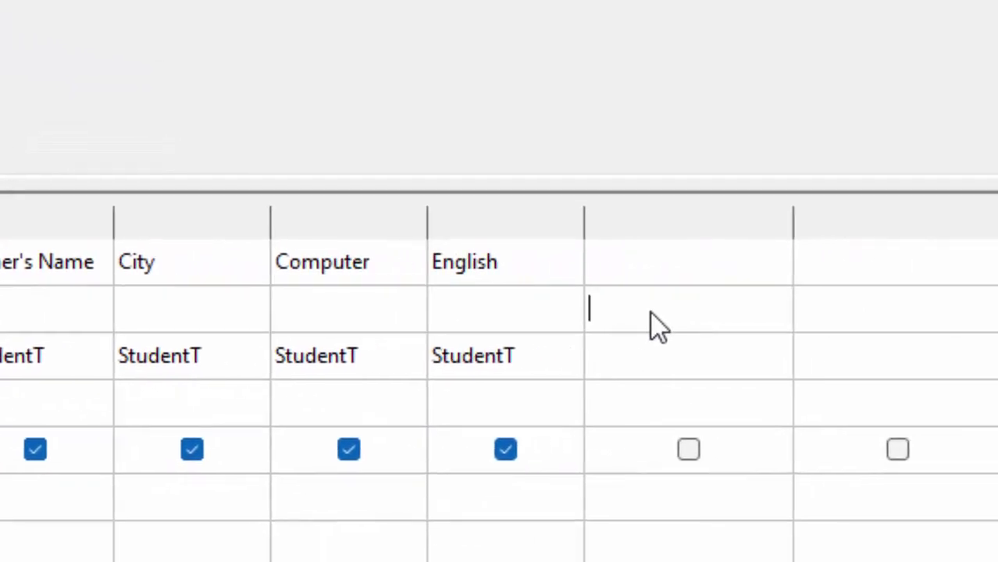
# - Add a Total column calculated as "Computer"+"English"
pyautogui.write('To')
pyautogui.write('tal')
pyautogui.click(670, 266)
pyautogui.write('"')
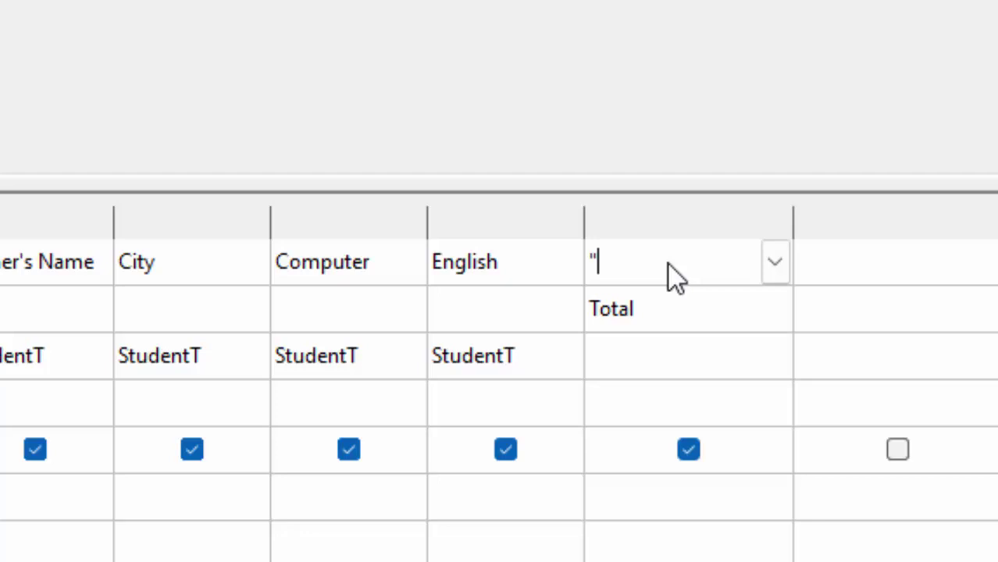
pyautogui.write('C')
pyautogui.write('omput')
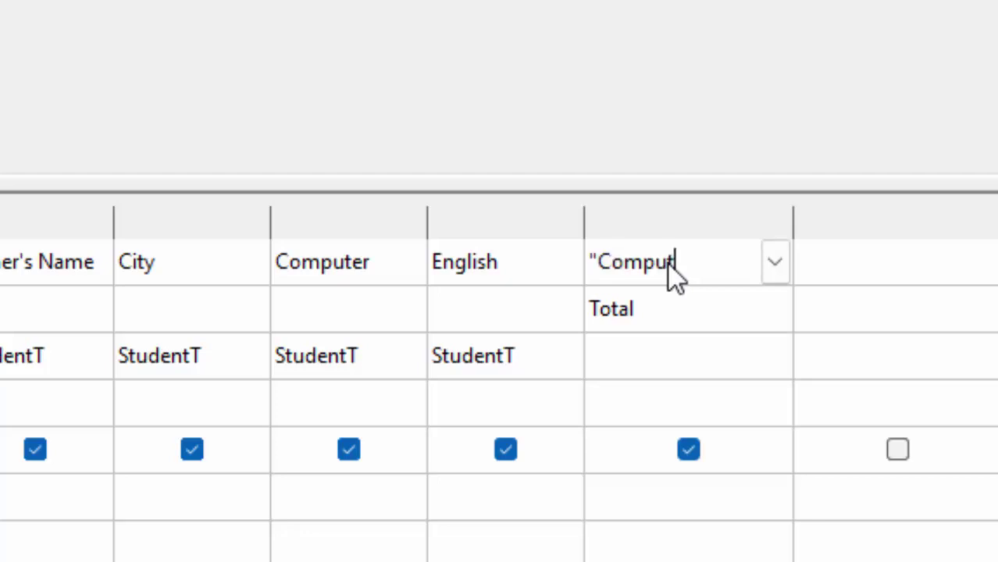
pyautogui.write('er')
pyautogui.write('"+')
pyautogui.write('"')
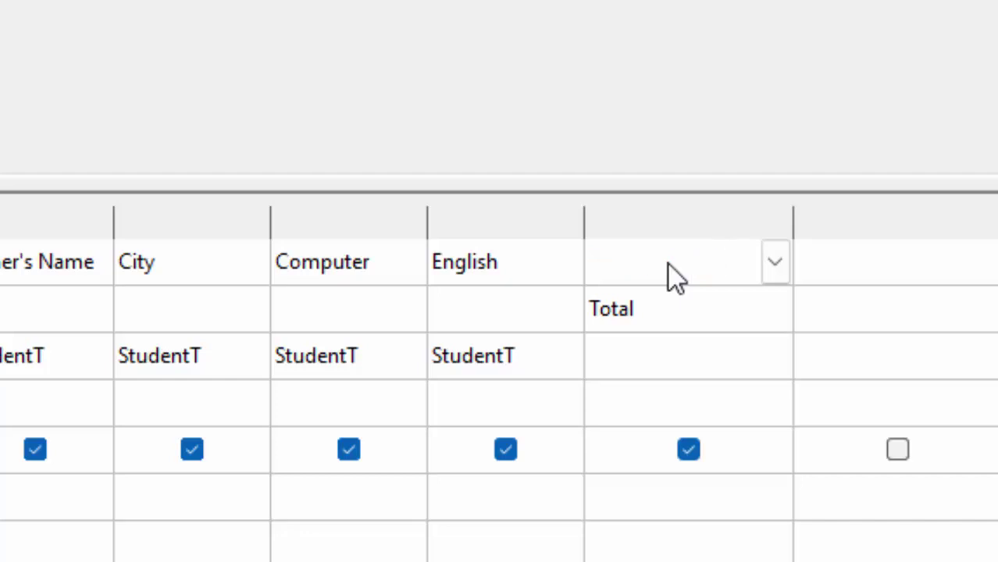
pyautogui.write('Englis')
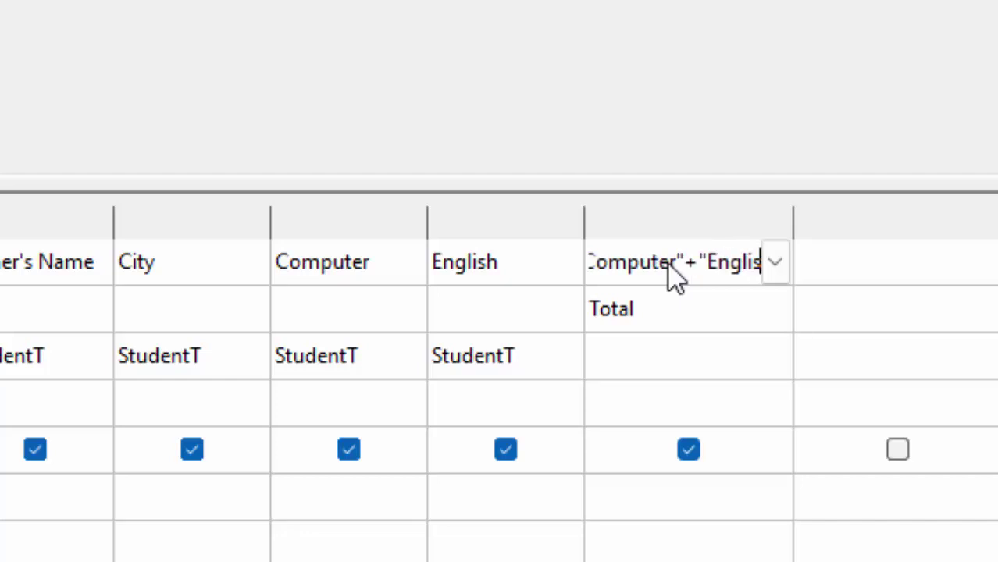
pyautogui.write('h"')
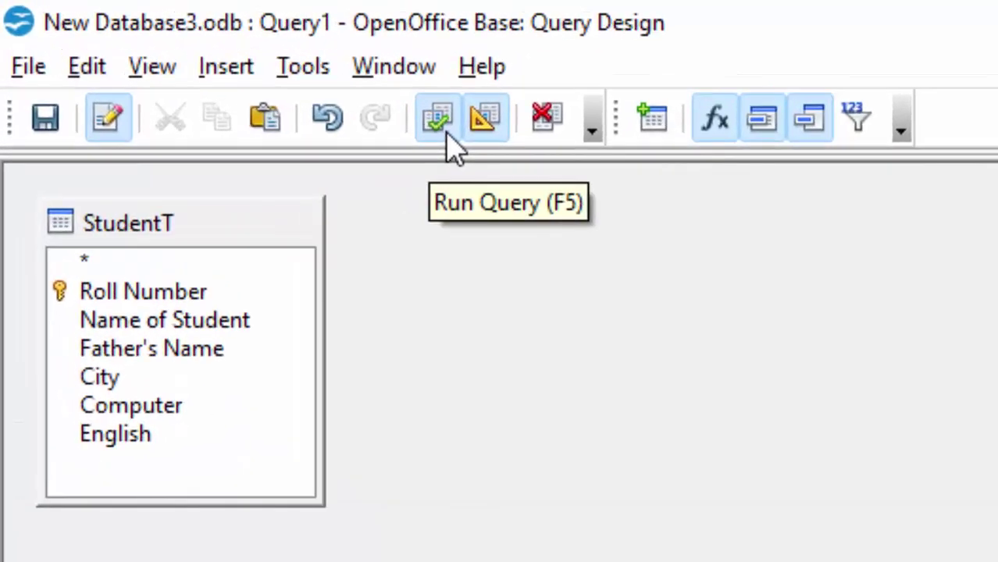
# - Run the query and add record 3 from Deoria with marks 77 and 67, Total 144
pyautogui.click(442, 137)
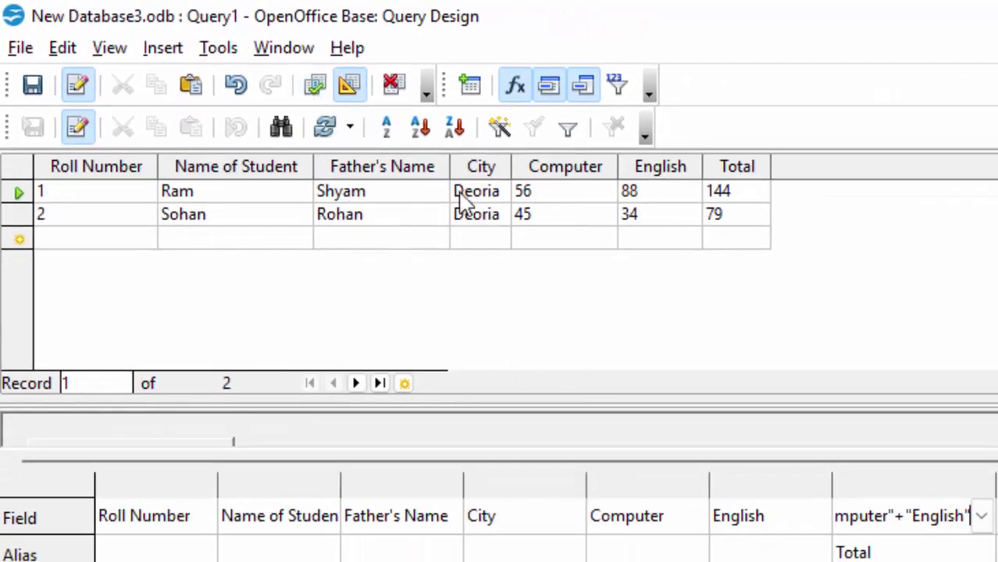
pyautogui.click(114, 242)
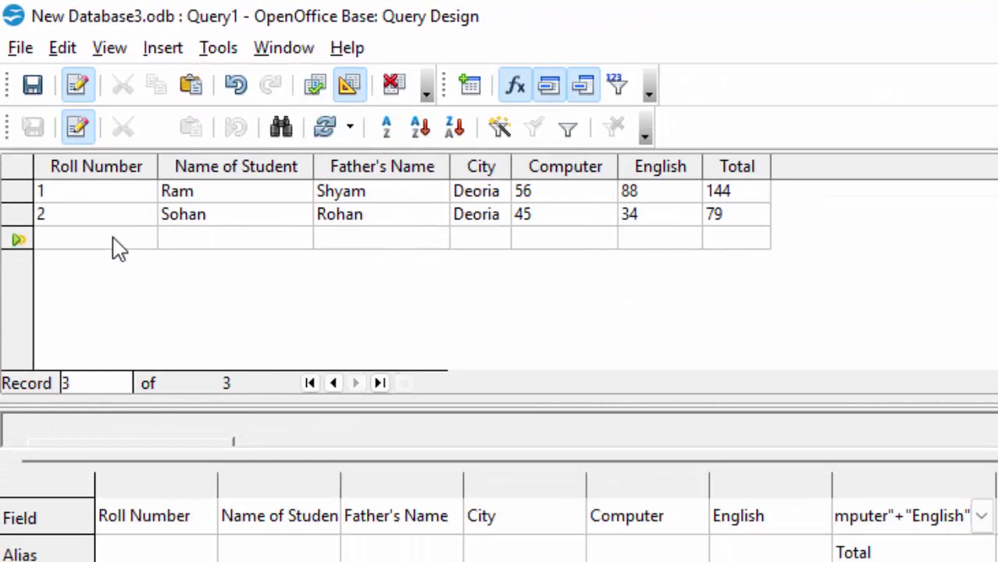
pyautogui.write('3')
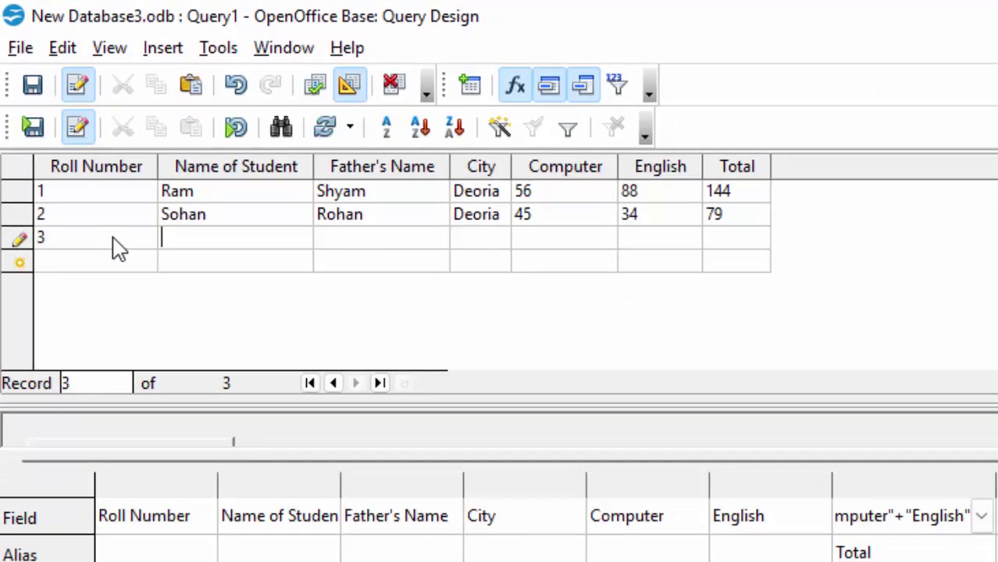
pyautogui.press('Tab')
pyautogui.write('Ga')
pyautogui.write('urav')
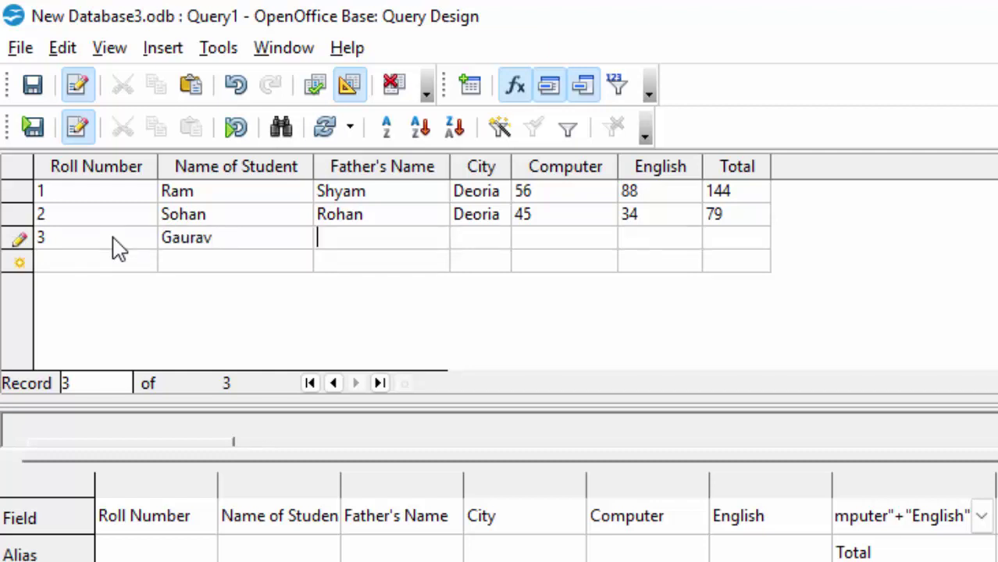
pyautogui.write('R')
pyautogui.write('am')
pyautogui.write('kishan')
pyautogui.press('Tab')
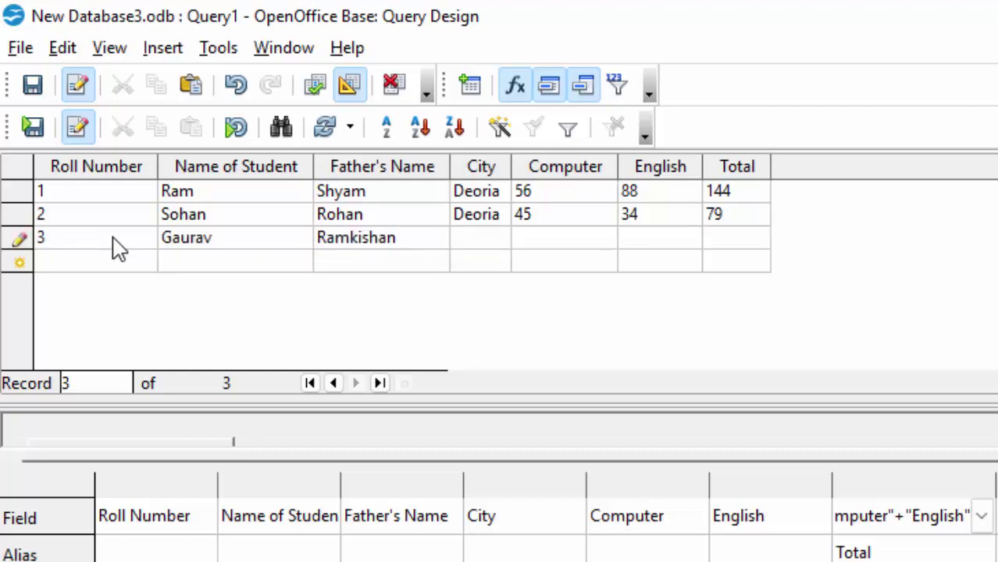
pyautogui.write('Deor')
pyautogui.write('ia')
pyautogui.press('Tab')
pyautogui.write('77')
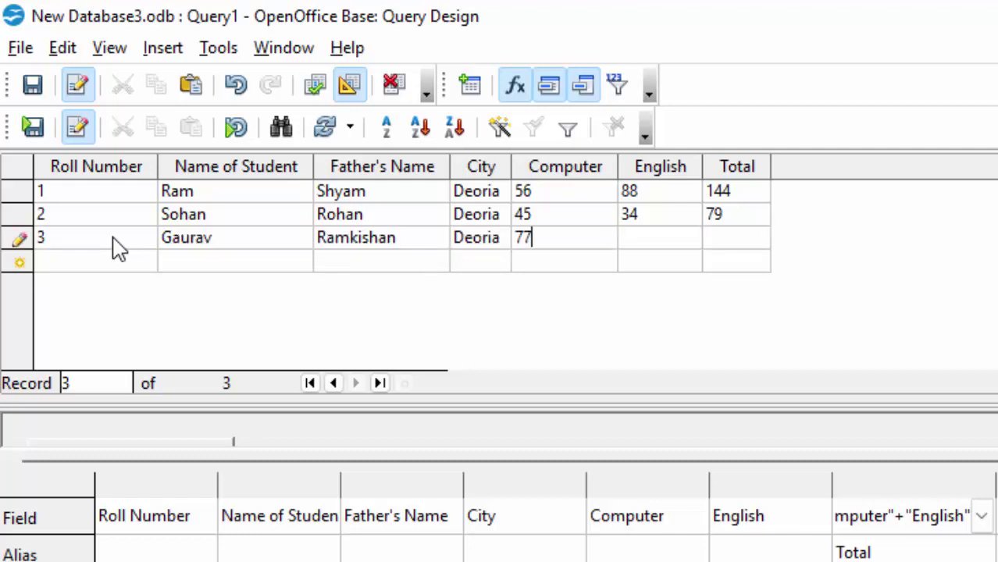
pyautogui.write('67')
pyautogui.press('Tab')
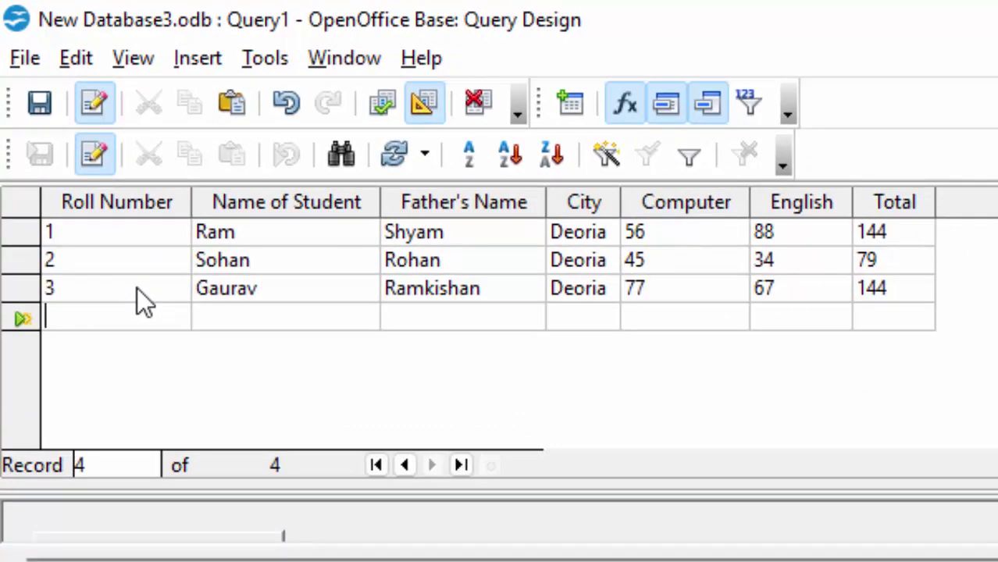
# - Add record 4 from Deoria with marks 45 and 33, giving Total 78
pyautogui.write('4')
pyautogui.press('Tab')
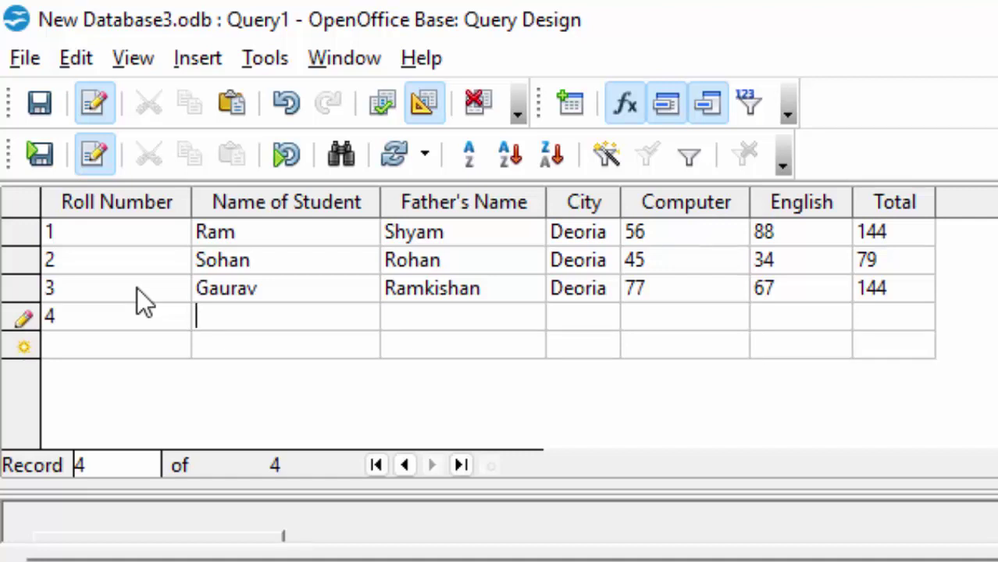
pyautogui.write('Bablu')
pyautogui.press('Tab')
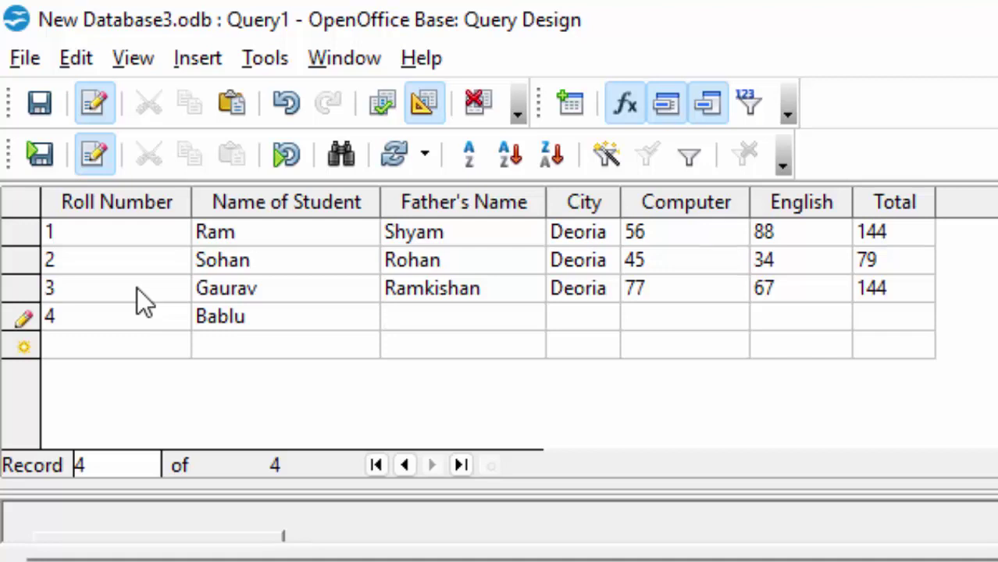
pyautogui.write('Rite')
pyautogui.write('De')
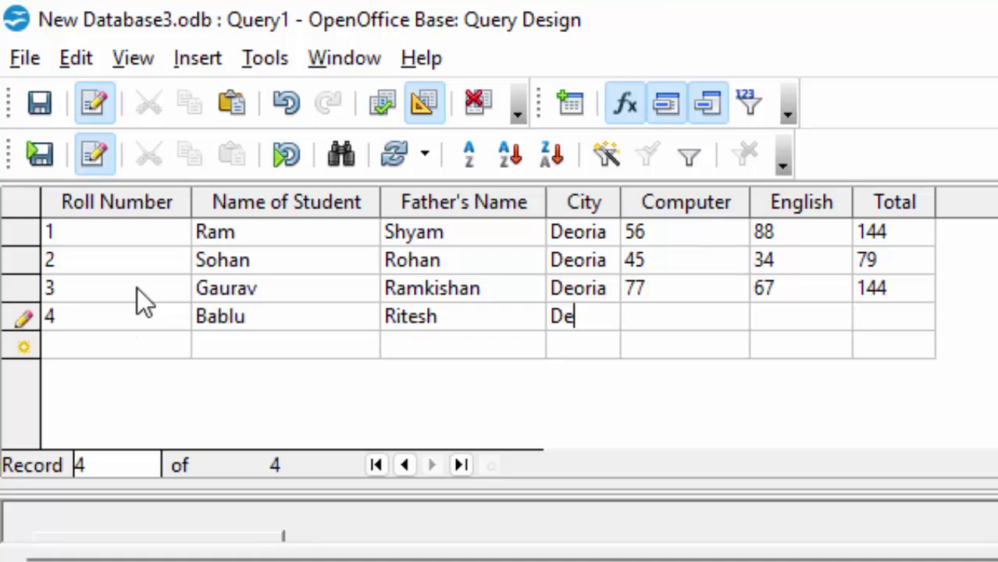
pyautogui.write('oria')
pyautogui.press('Tab')
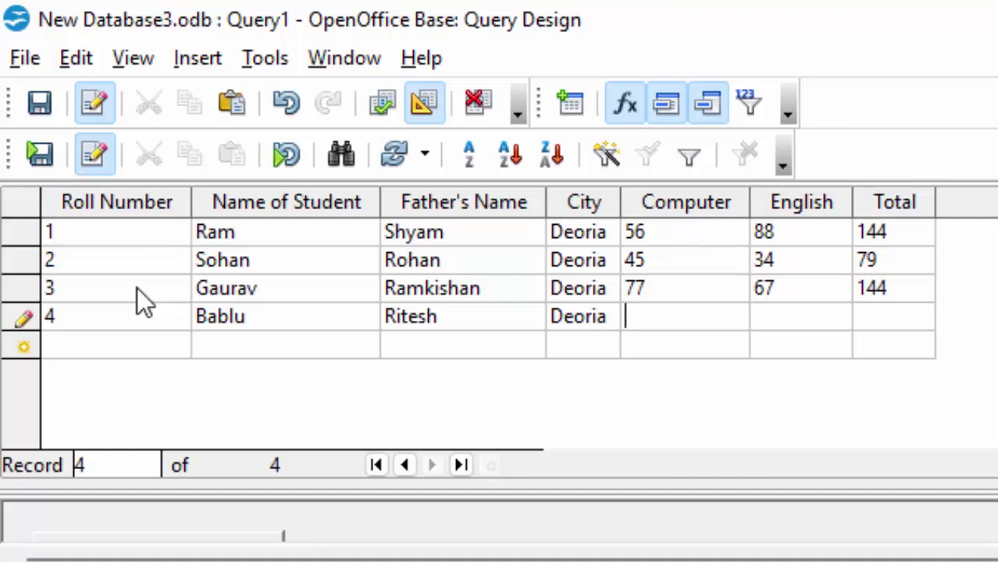
pyautogui.write('45')
pyautogui.write('33')
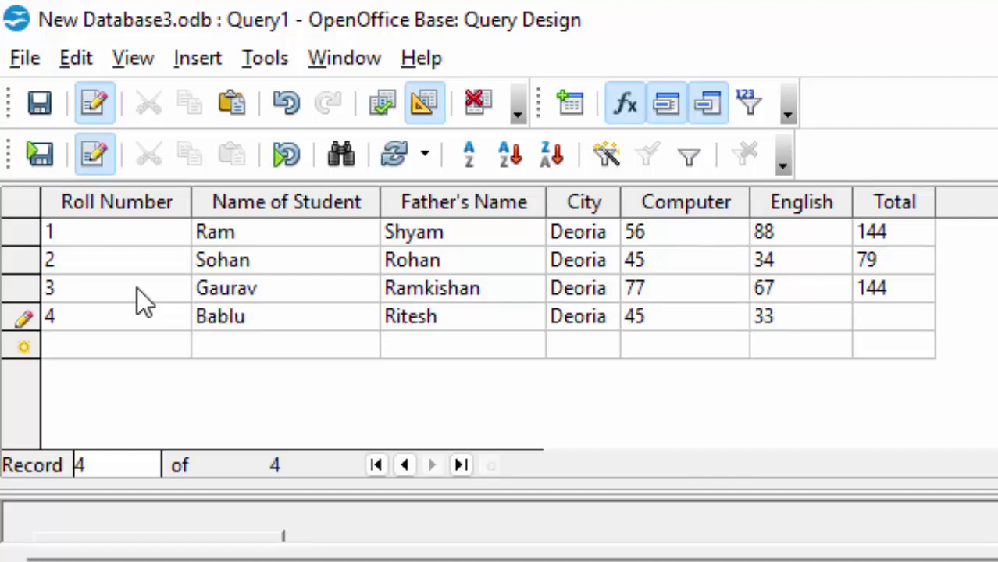
pyautogui.press('Tab')
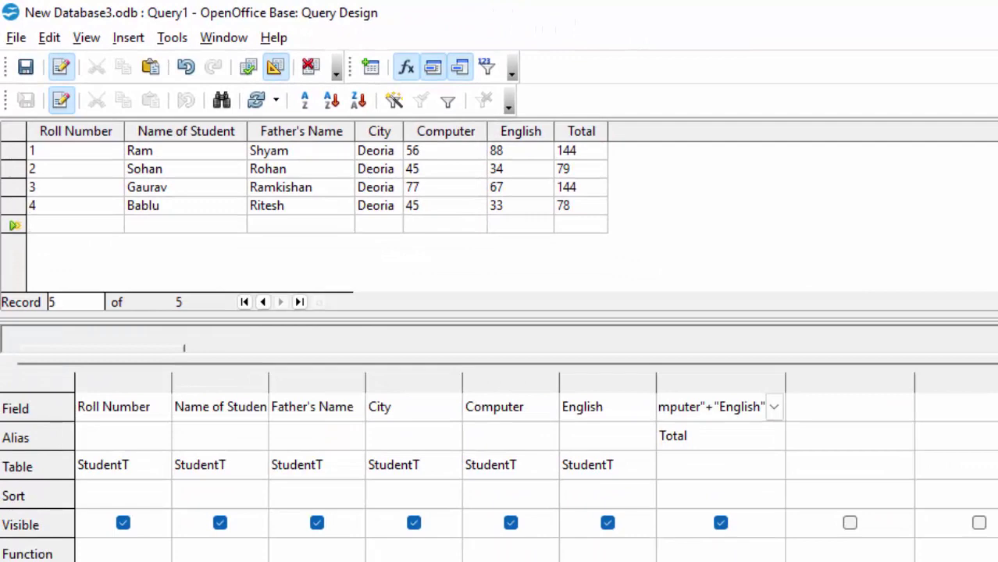
# - Save the query as StudentQ, then open it to check its records and close it
pyautogui.hotkey('ctrl', 'w')
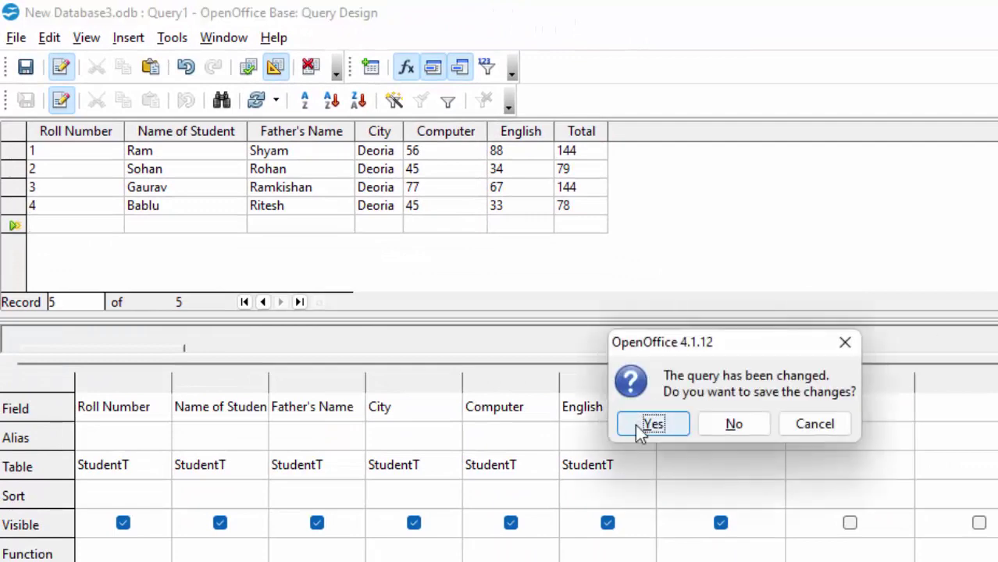
pyautogui.click(642, 425)
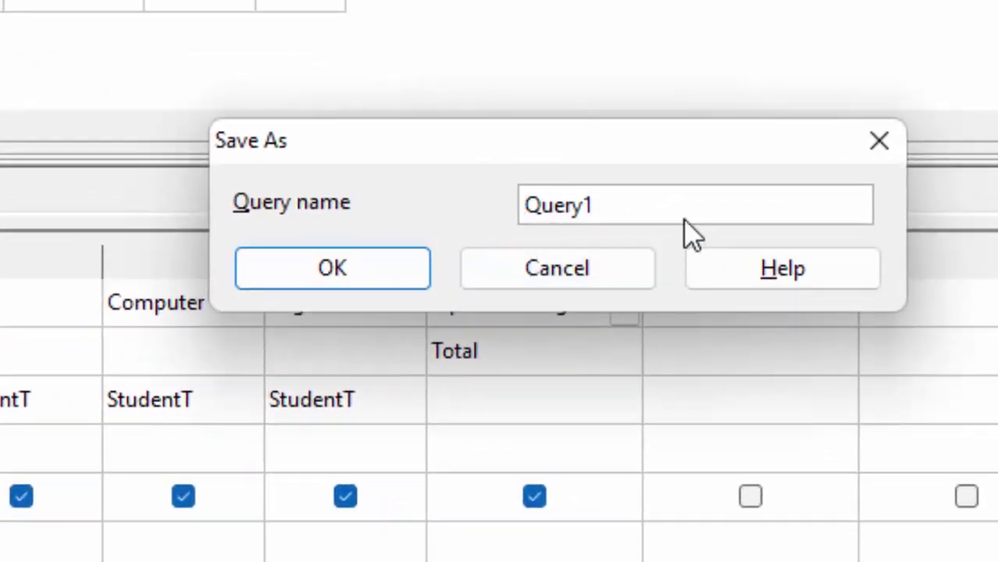
pyautogui.doubleClick(600, 207)
pyautogui.press('BackSpace')
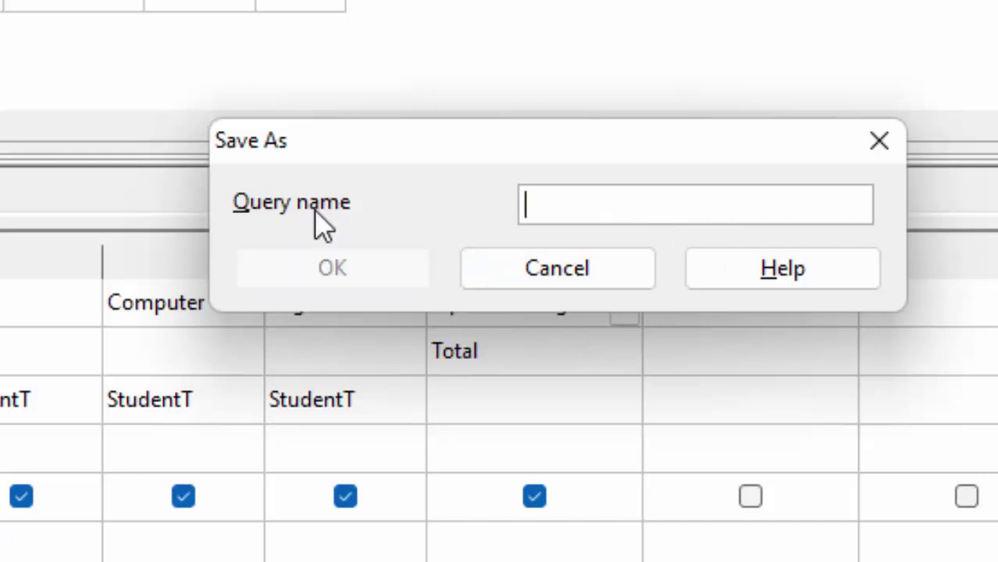
pyautogui.write('Student')
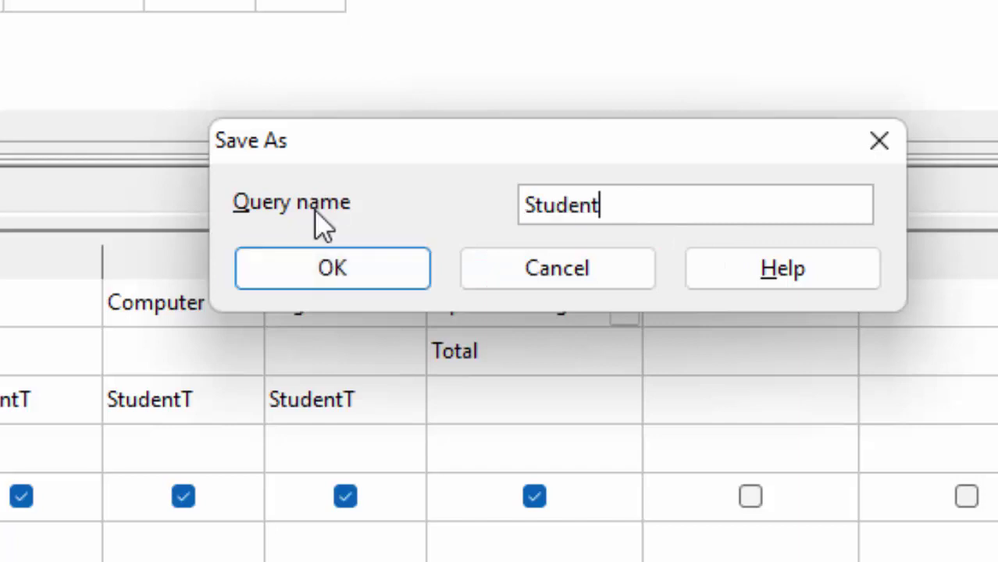
pyautogui.write('Q')
pyautogui.press('Return')
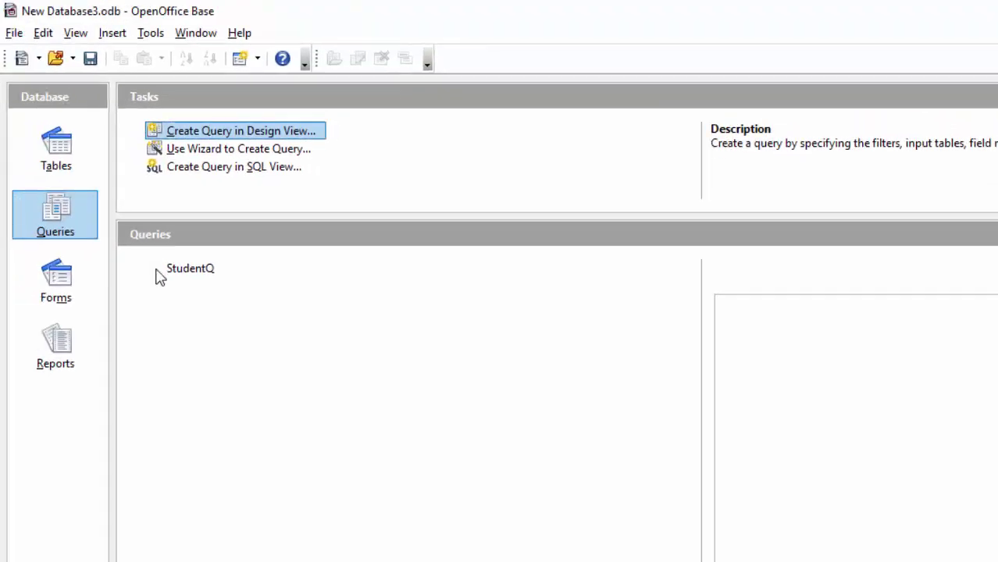
pyautogui.doubleClick(180, 268)
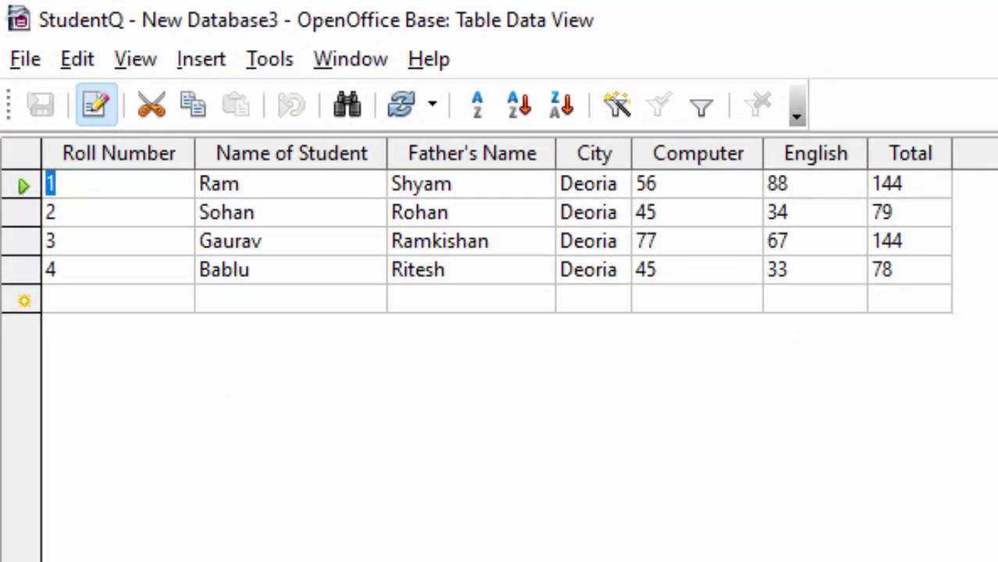
pyautogui.hotkey('ctrl', 'w')
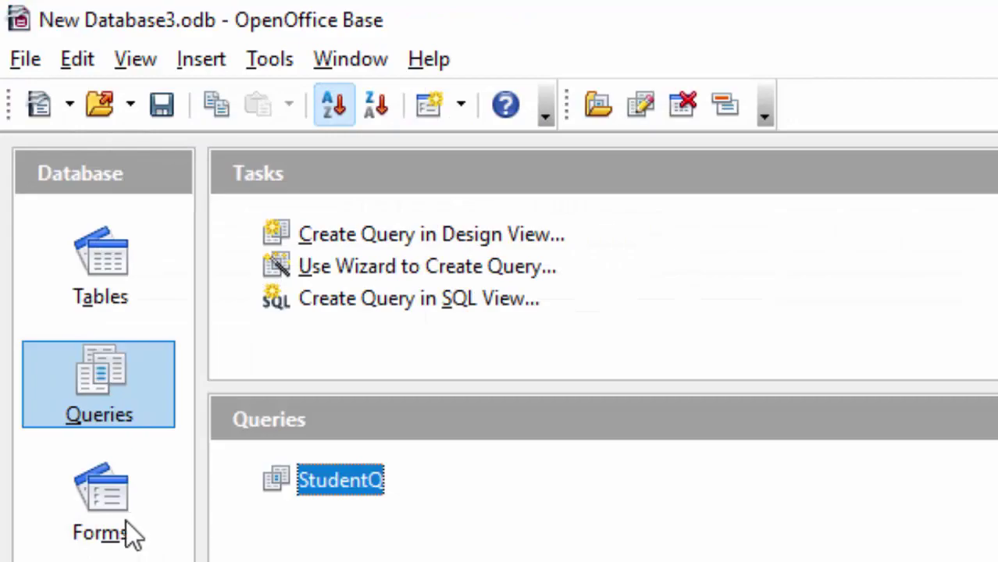
# - Launch the Form Wizard and add all StudentQ fields to the form
pyautogui.click(128, 530)
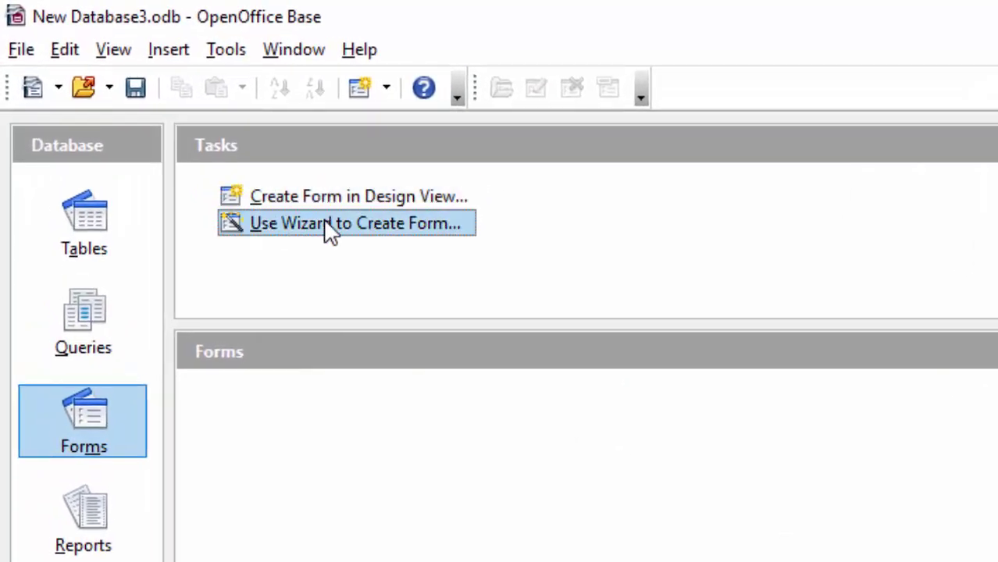
pyautogui.click(326, 223)
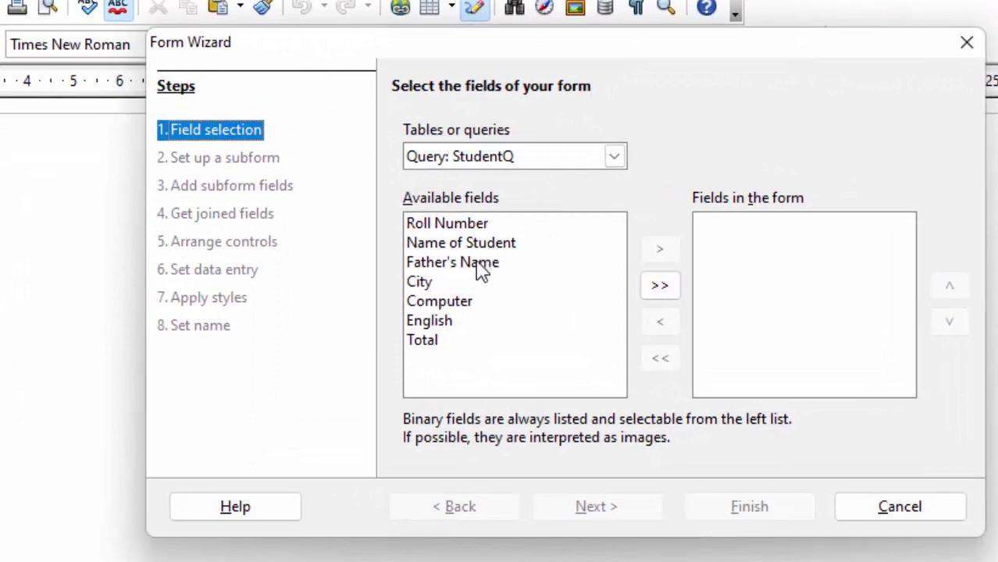
pyautogui.click(653, 288)
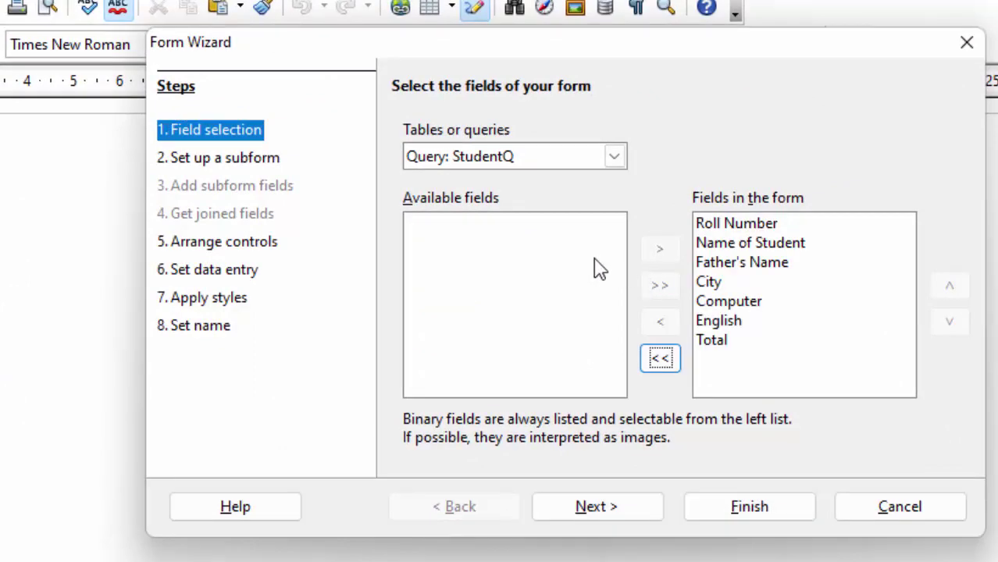
pyautogui.click(660, 360)
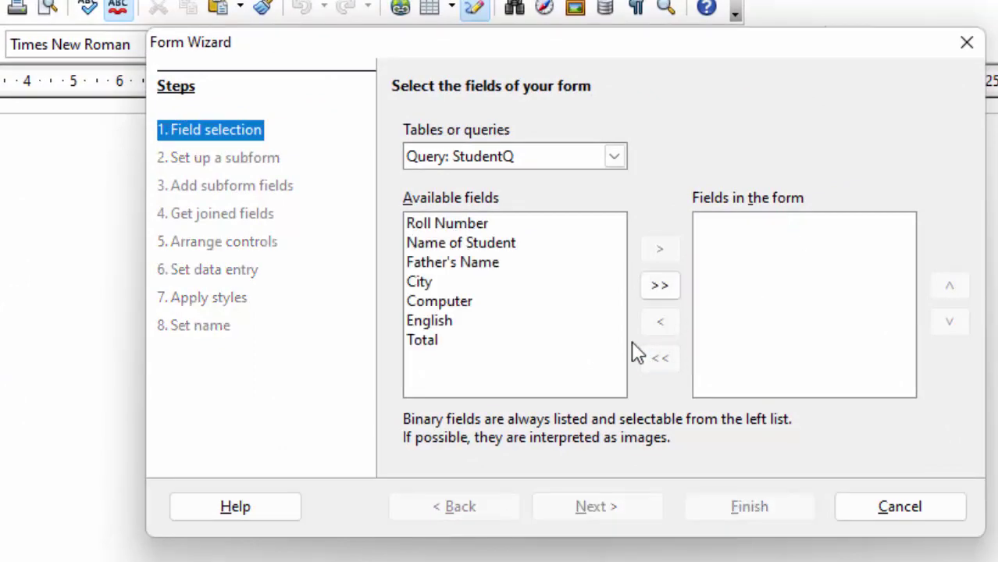
pyautogui.click(459, 226)
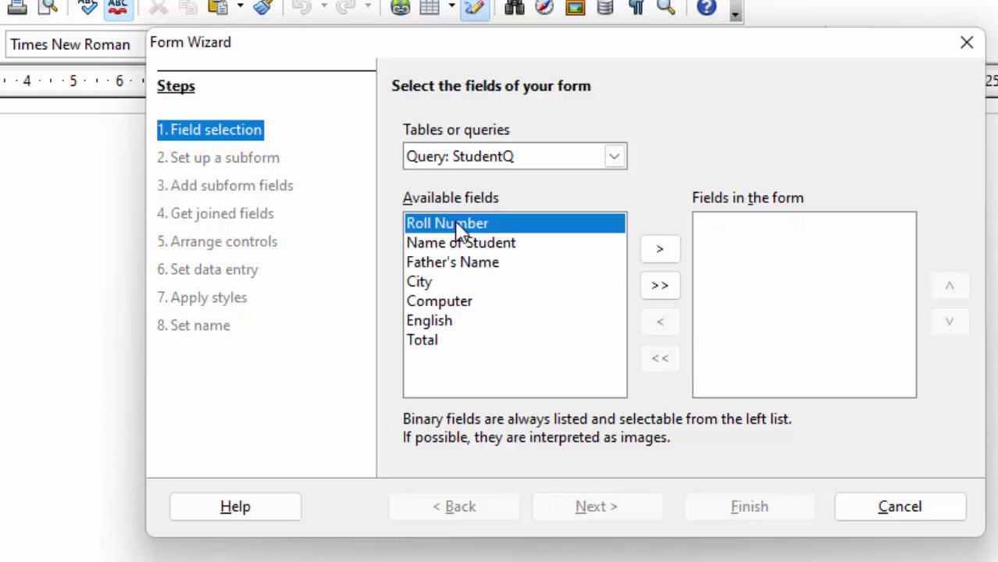
pyautogui.click(658, 254)
pyautogui.click(661, 251)
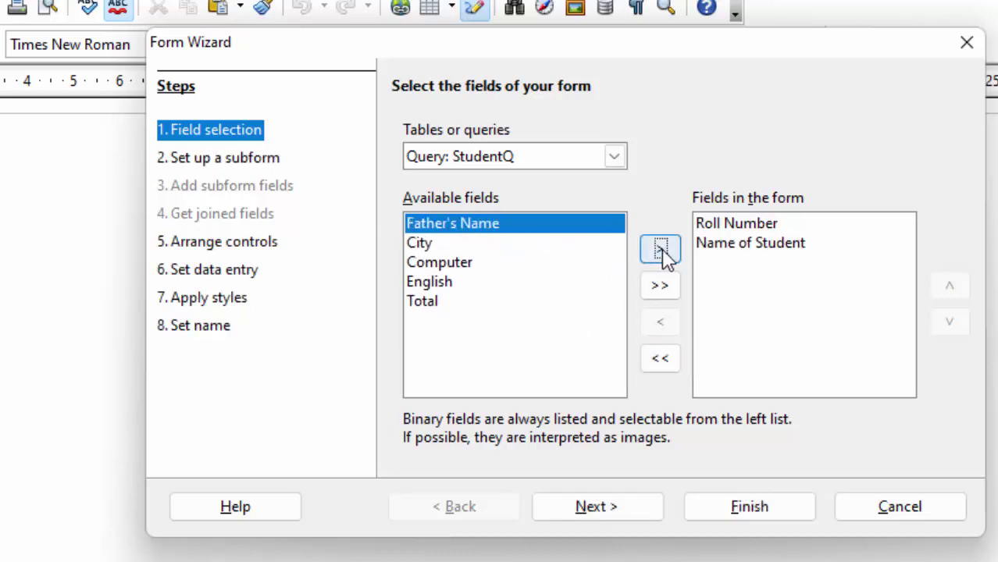
pyautogui.click(661, 251)
pyautogui.click(661, 252)
pyautogui.click(661, 251)
pyautogui.click(661, 252)
pyautogui.click(660, 252)
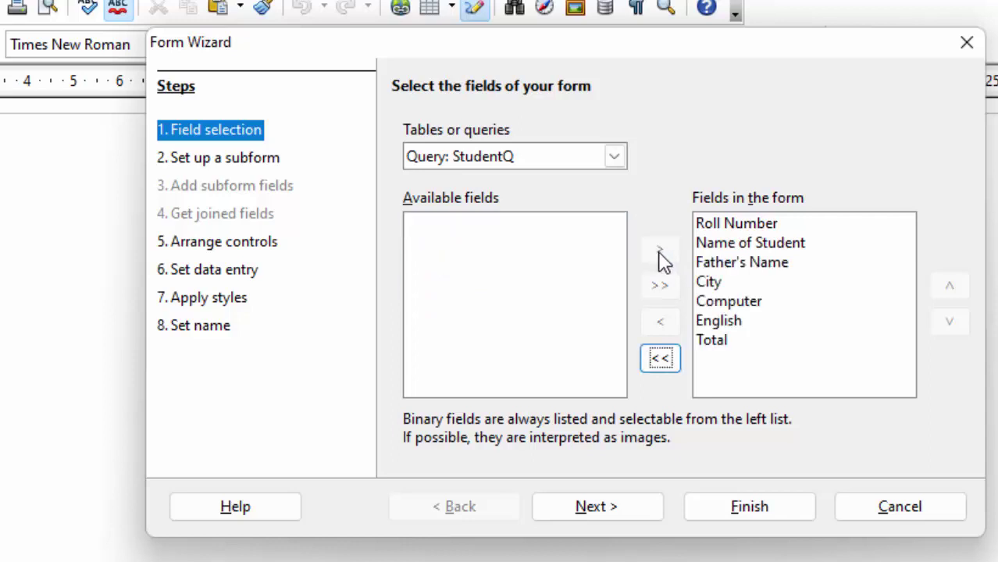
# - Step through the subform, arrangement, data entry and style pages to the naming step
pyautogui.click(625, 508)
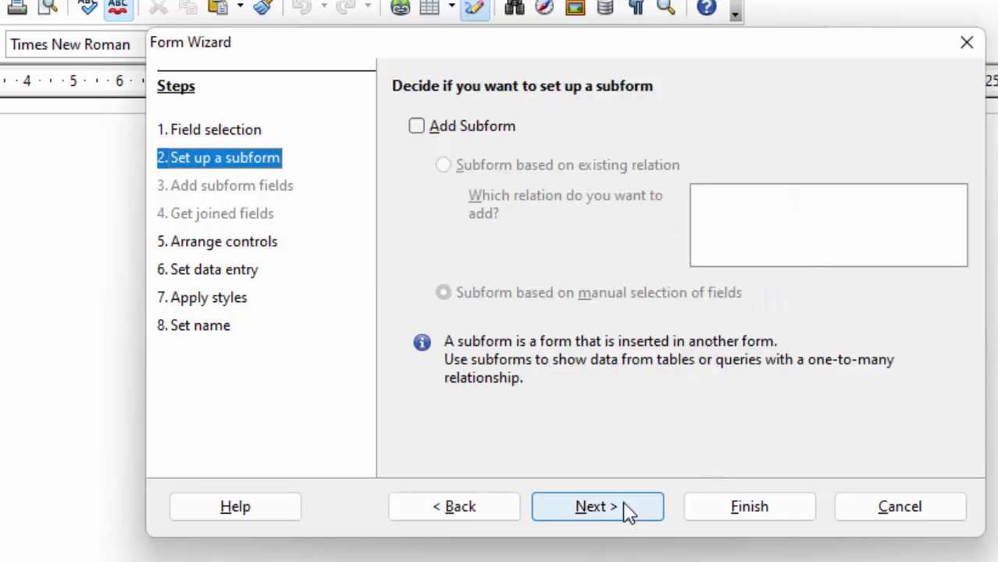
pyautogui.click(584, 506)
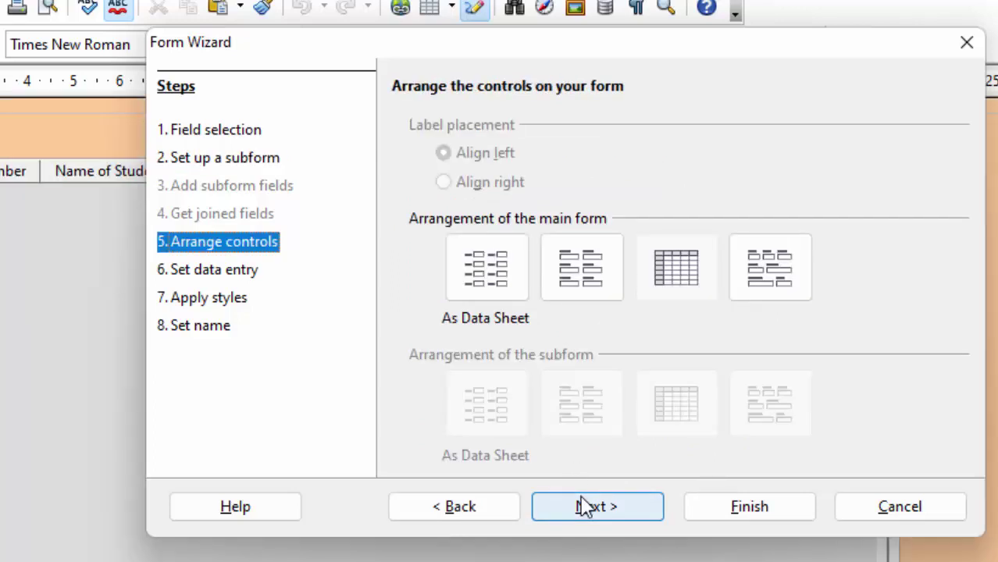
pyautogui.click(579, 498)
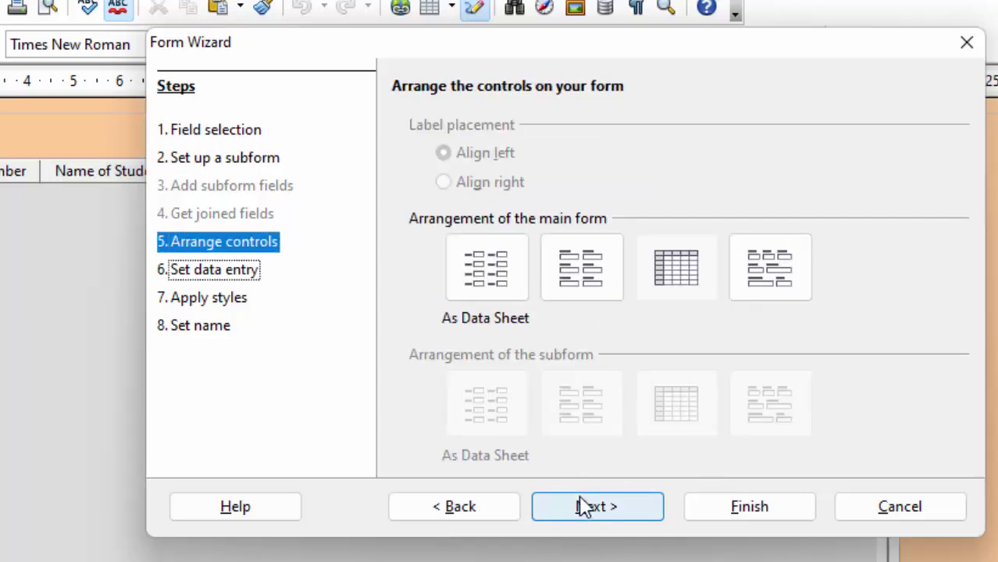
pyautogui.click(579, 504)
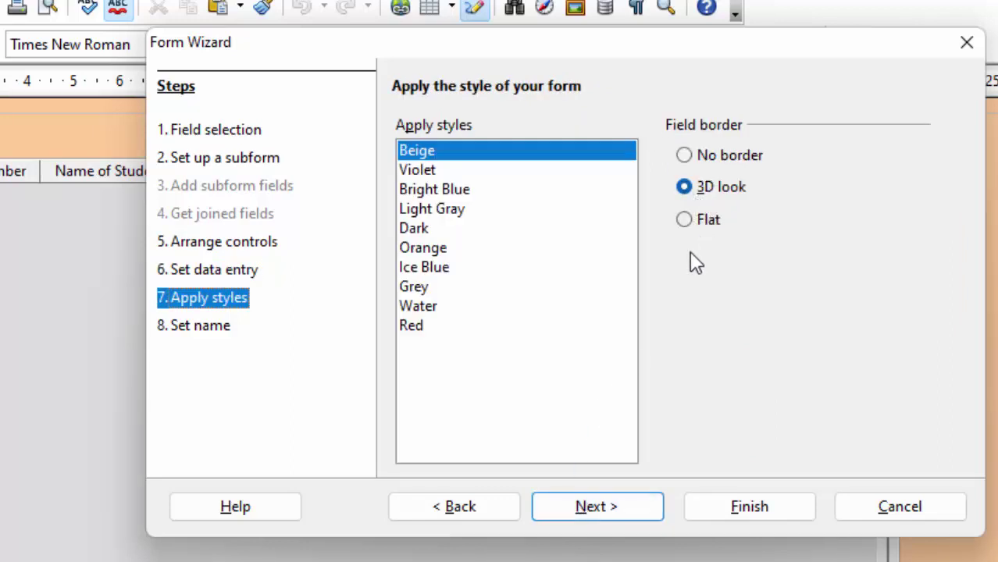
pyautogui.click(614, 504)
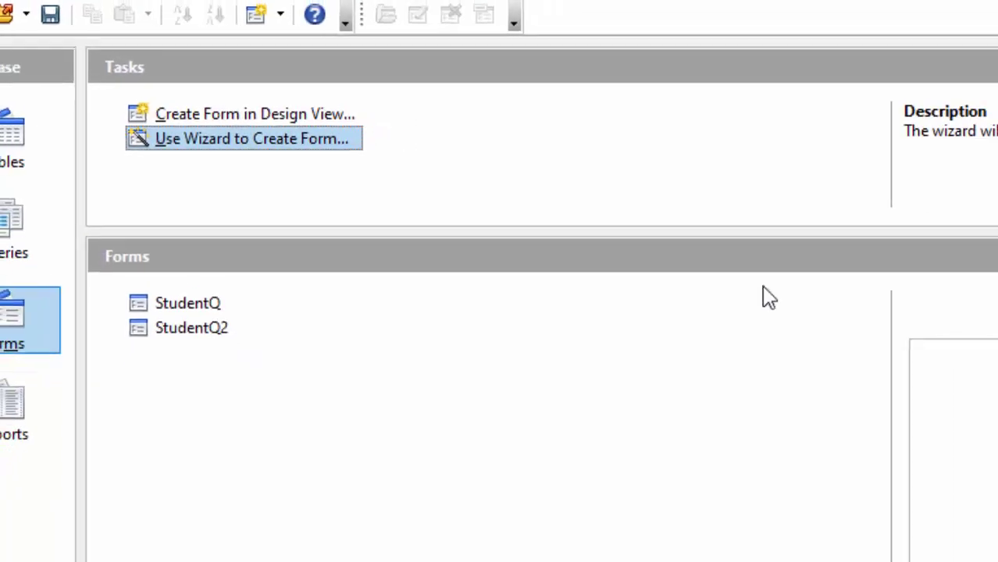
# - Review the StudentQ2 form's records, rename it StudentF, and show the empty Reports list
pyautogui.doubleClick(202, 278)
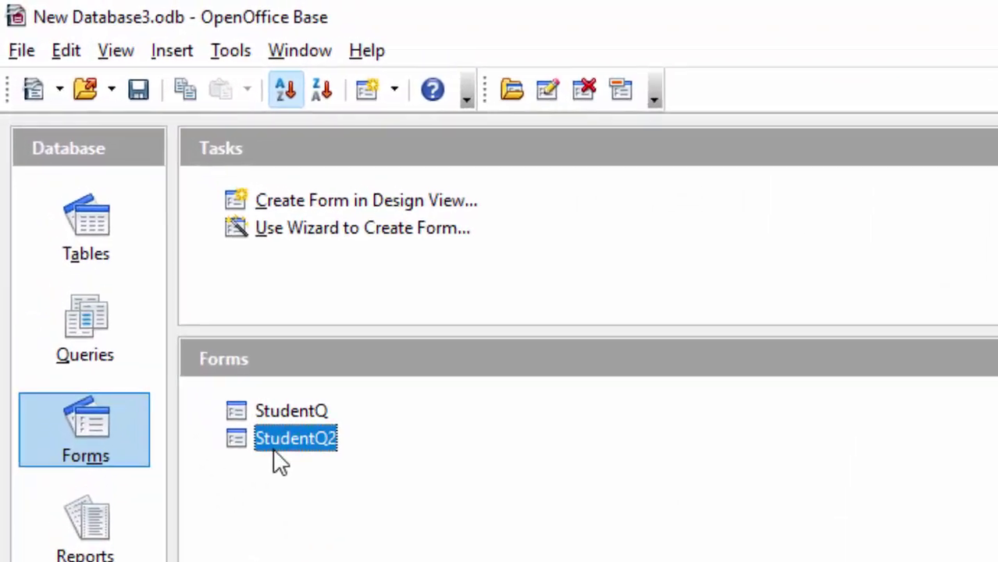
pyautogui.rightClick(289, 443)
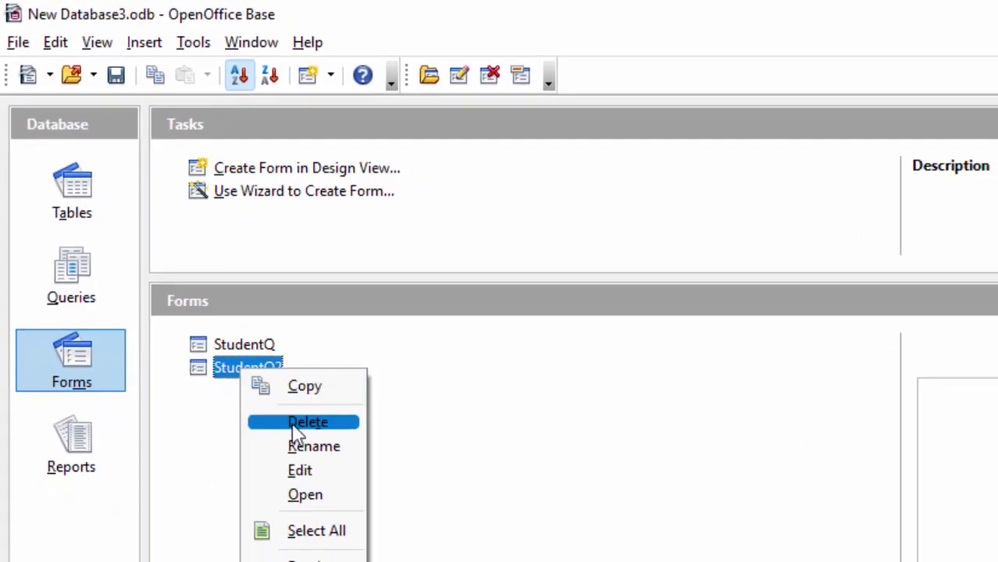
pyautogui.click(301, 446)
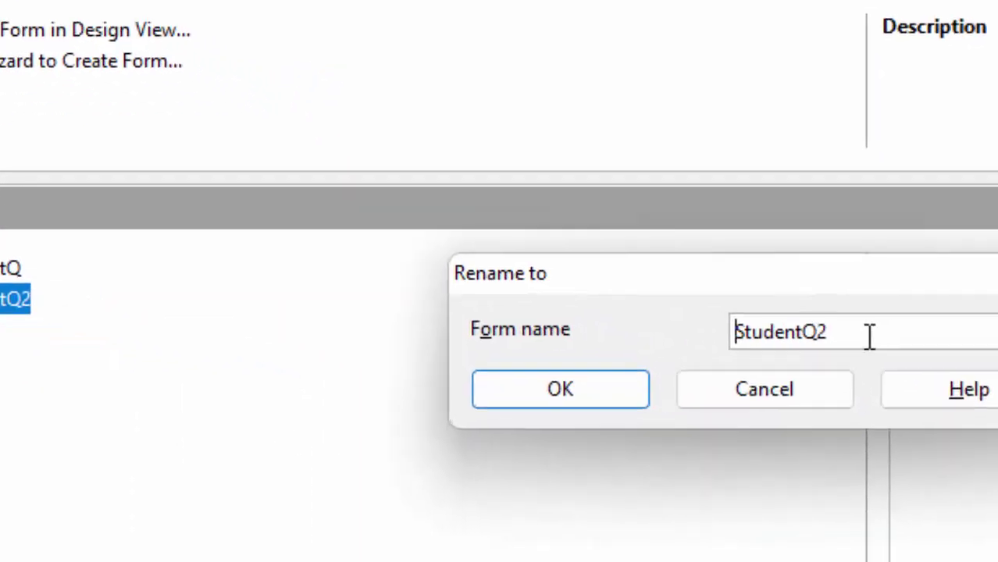
pyautogui.click(870, 336)
pyautogui.press('BackSpace')
pyautogui.press('BackSpace')
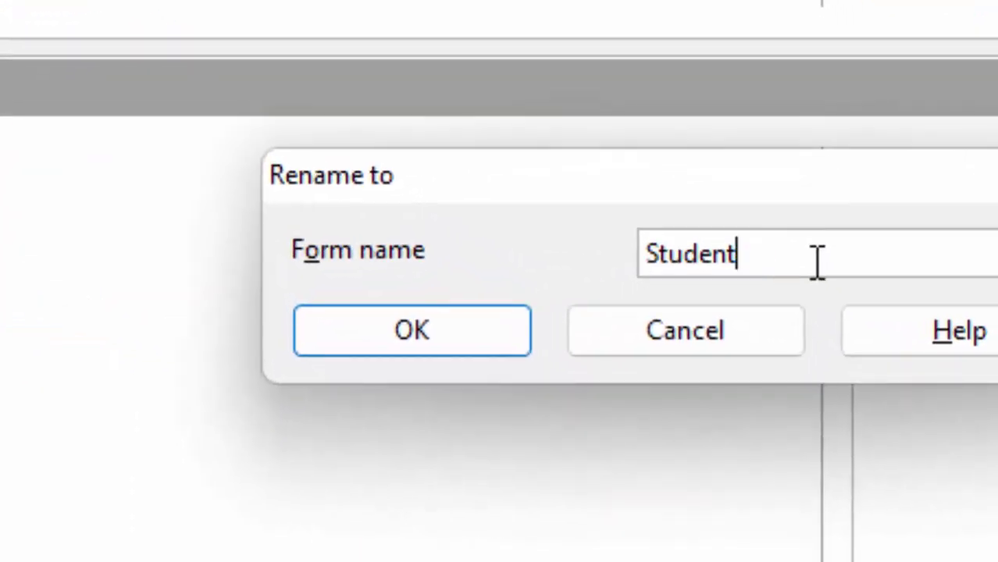
pyautogui.write('F')
pyautogui.press('Return')
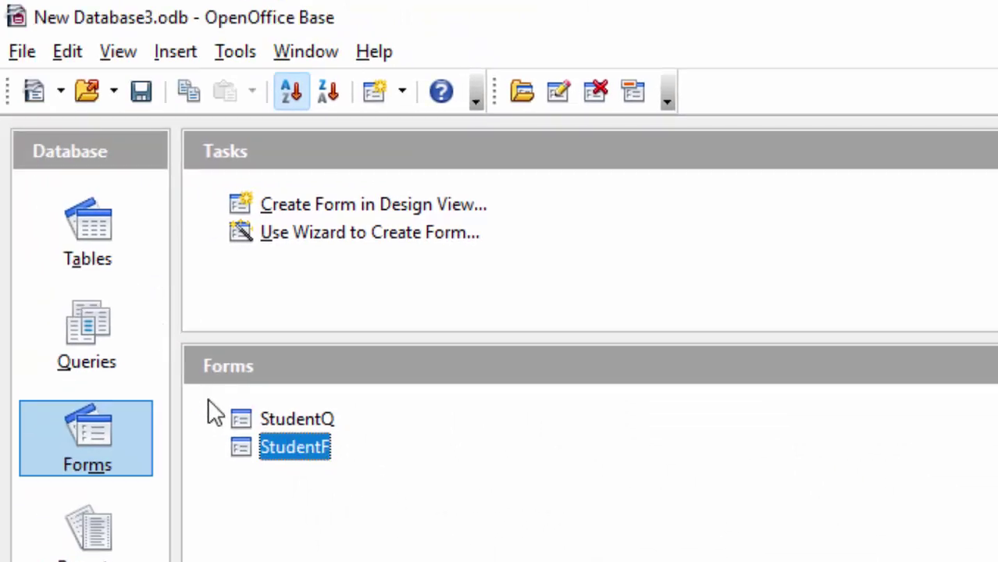
pyautogui.click(101, 543)
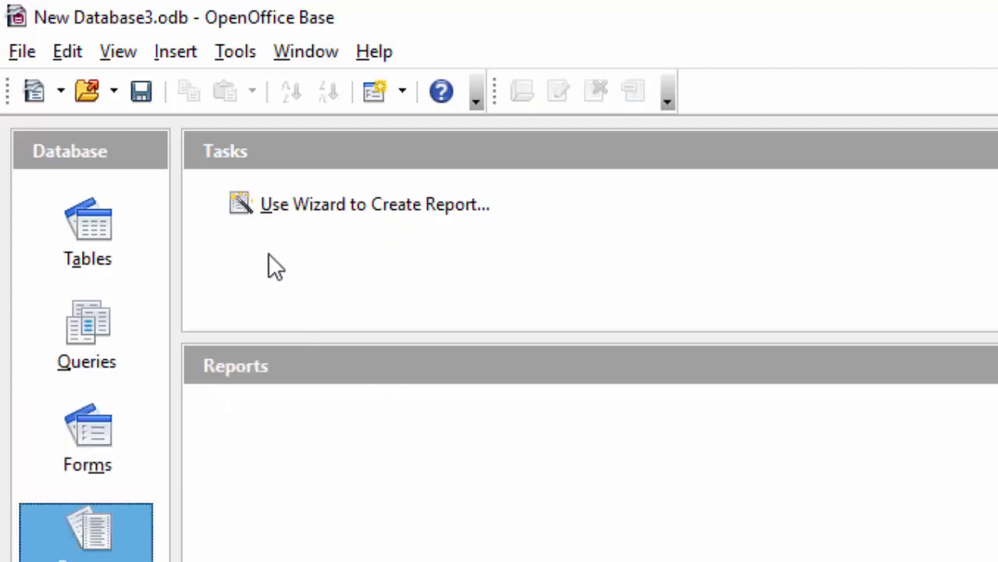
# - Start the Report Wizard and add all StudentQ fields to the report
pyautogui.click(294, 210)
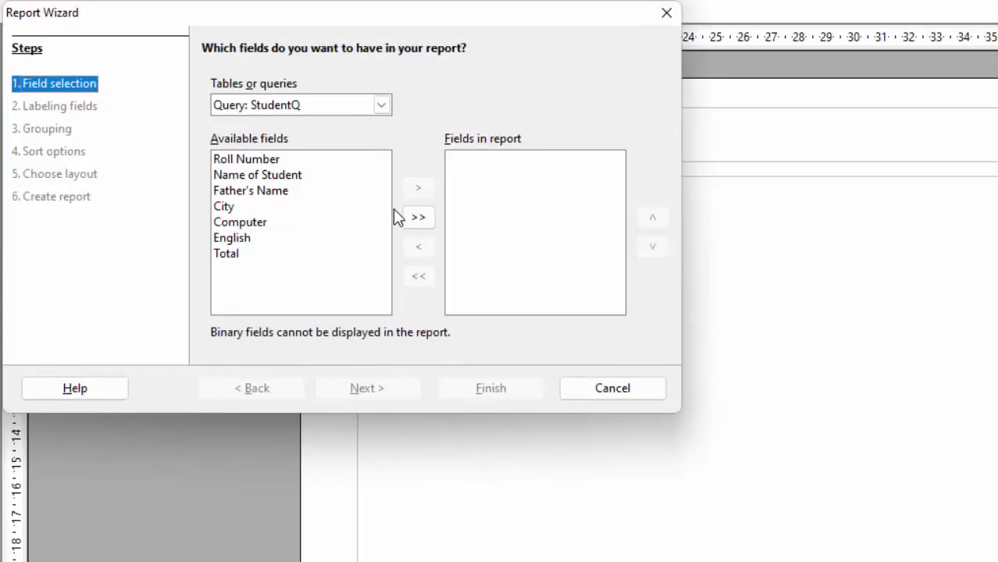
pyautogui.click(421, 217)
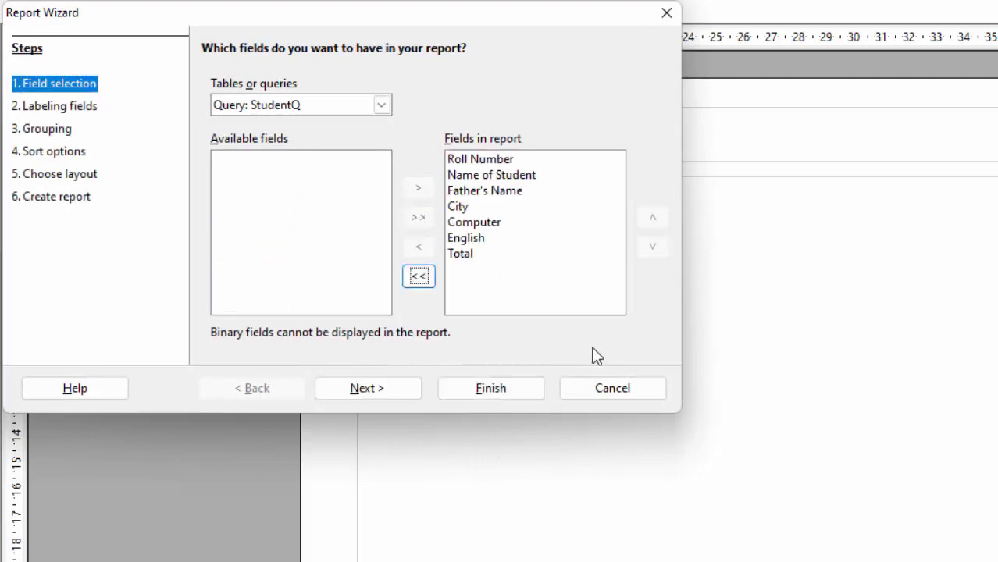
pyautogui.click(354, 390)
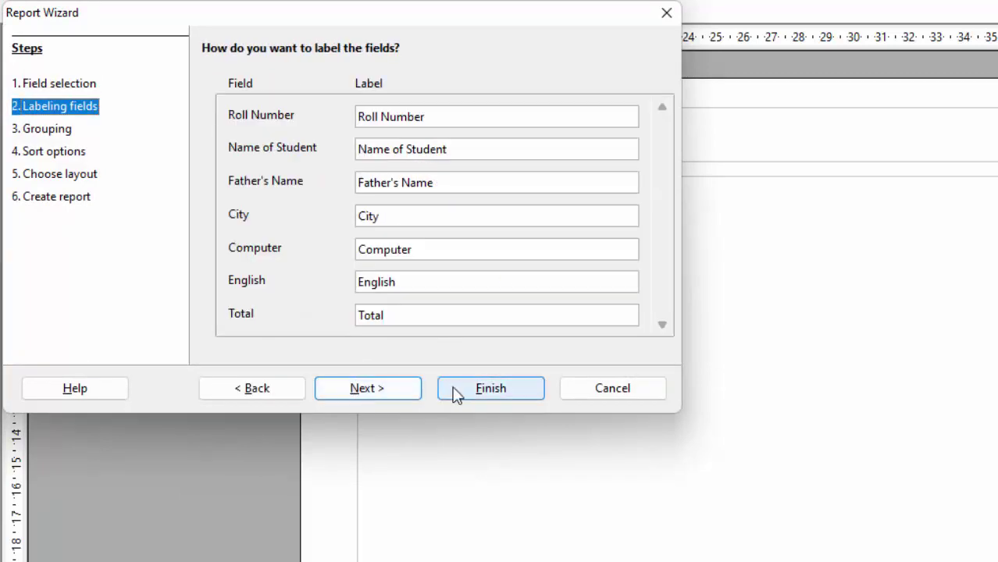
pyautogui.click(387, 391)
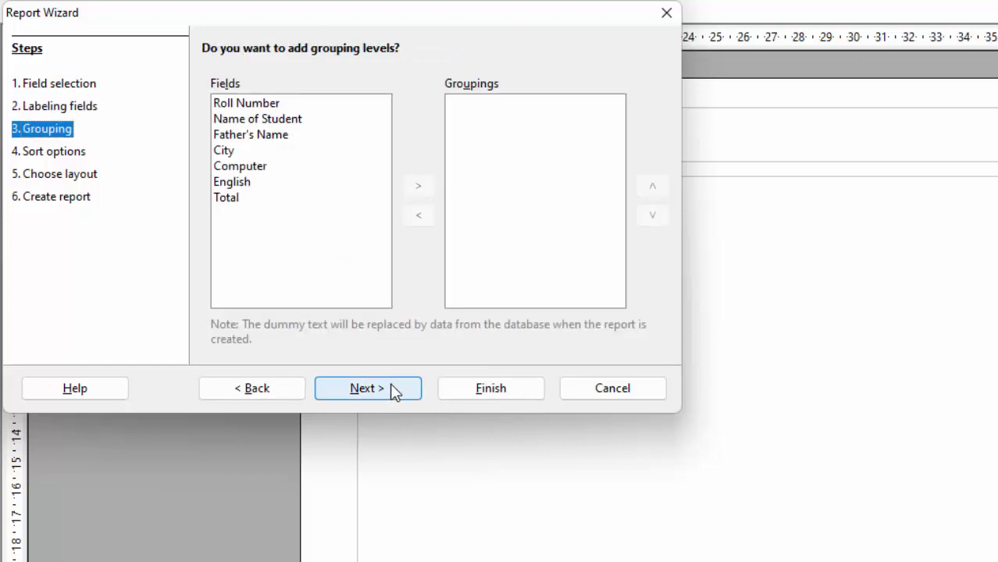
pyautogui.click(60, 152)
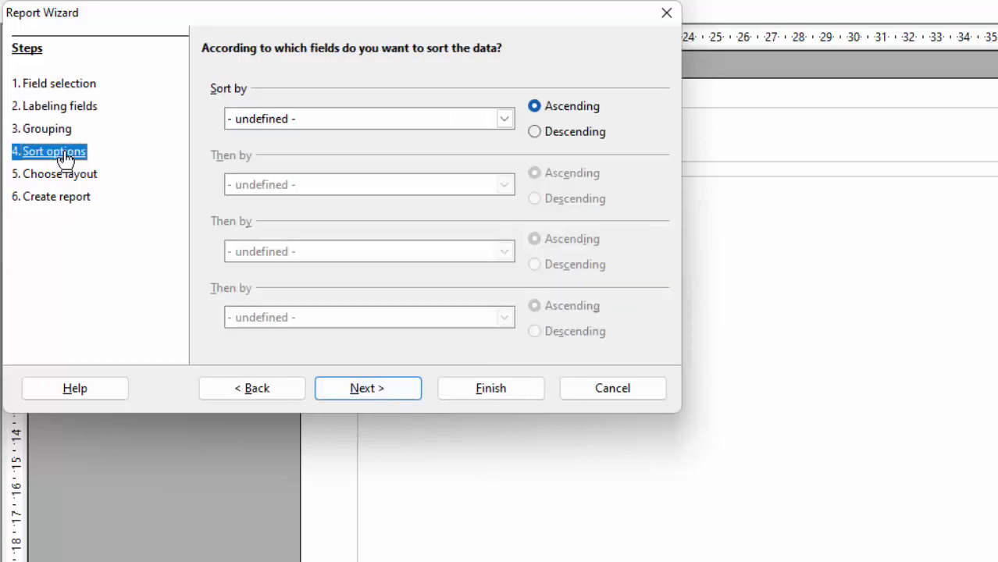
# - Sort by Name of Student ascending, make the report static, and generate it
pyautogui.click(504, 120)
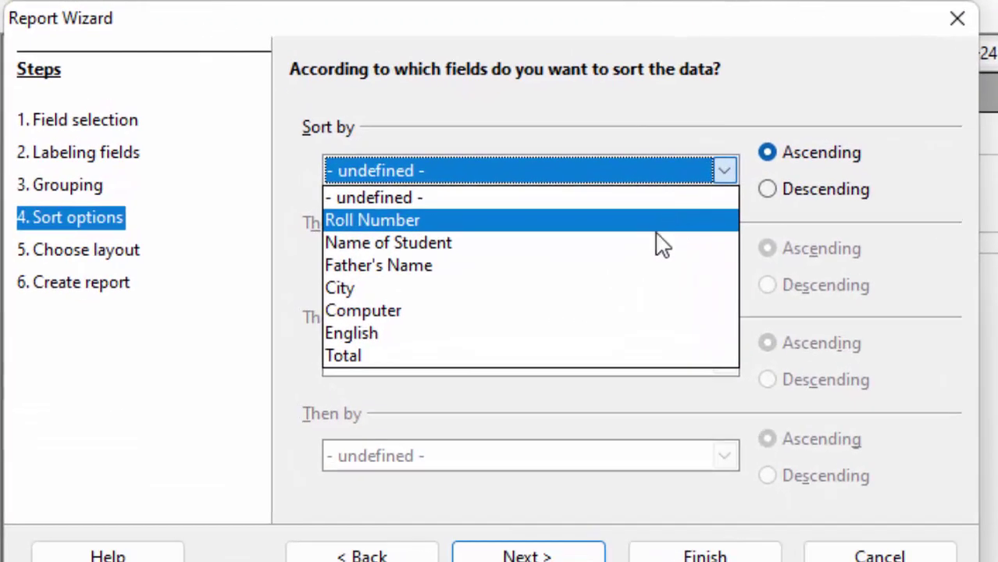
pyautogui.click(649, 243)
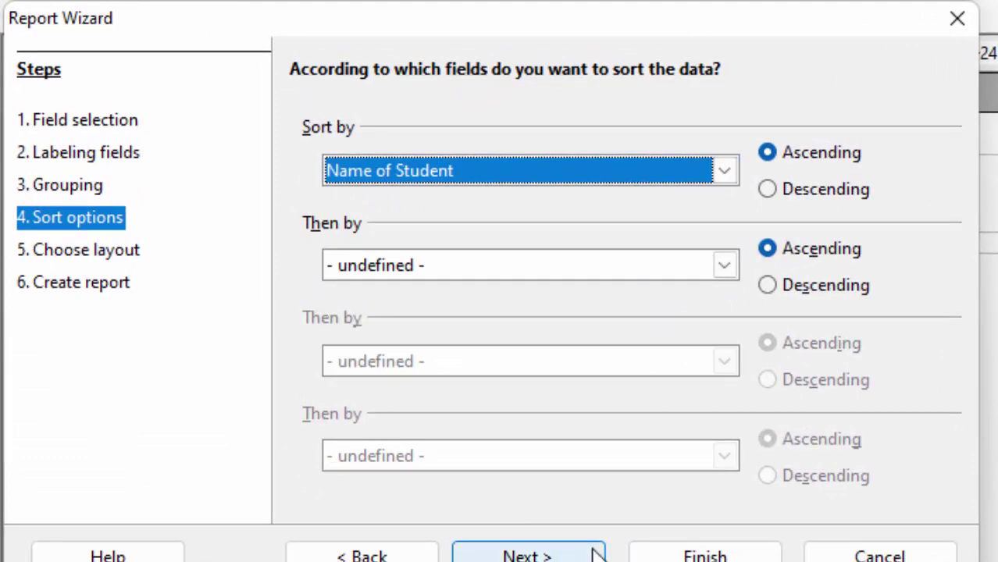
pyautogui.click(561, 552)
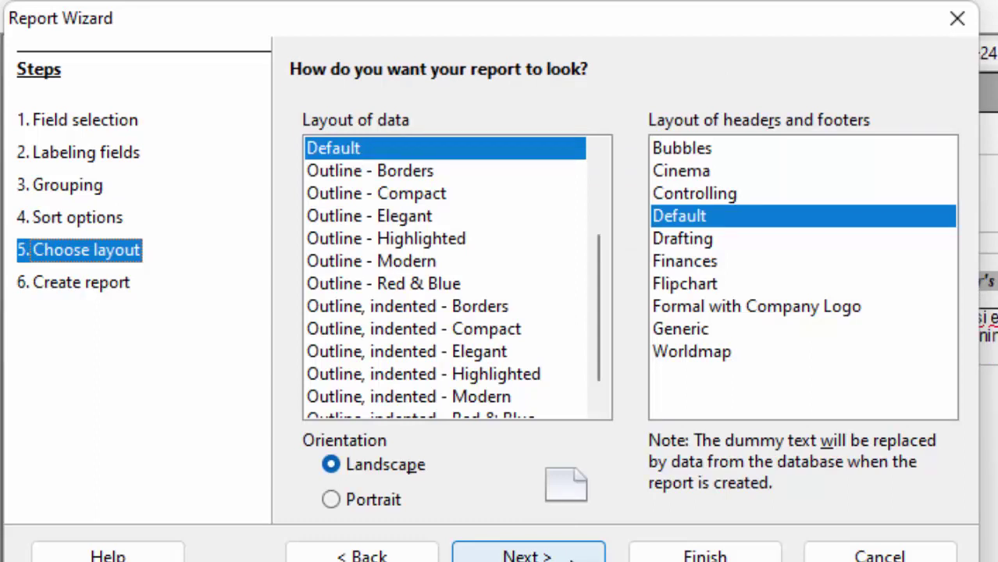
pyautogui.click(586, 556)
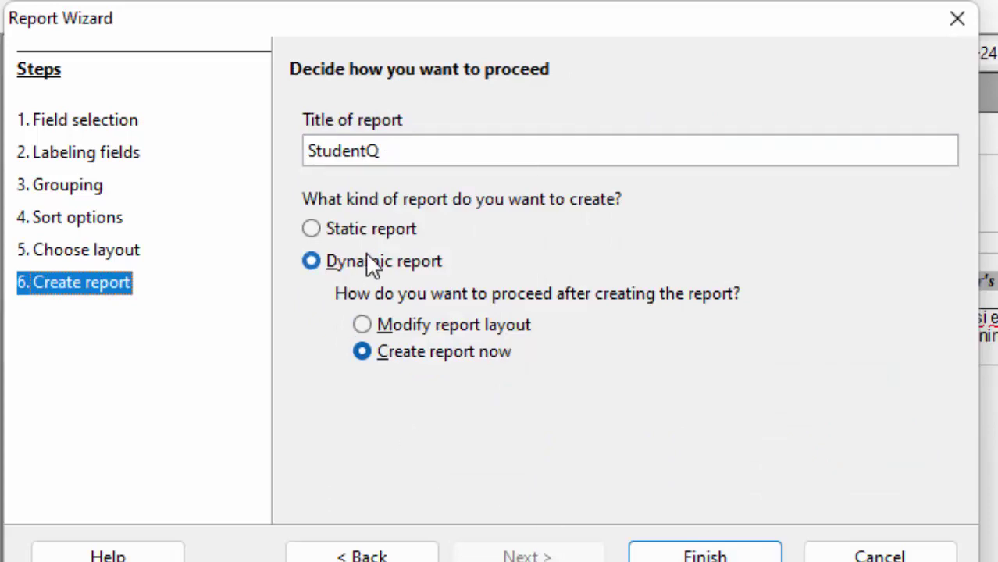
pyautogui.click(388, 230)
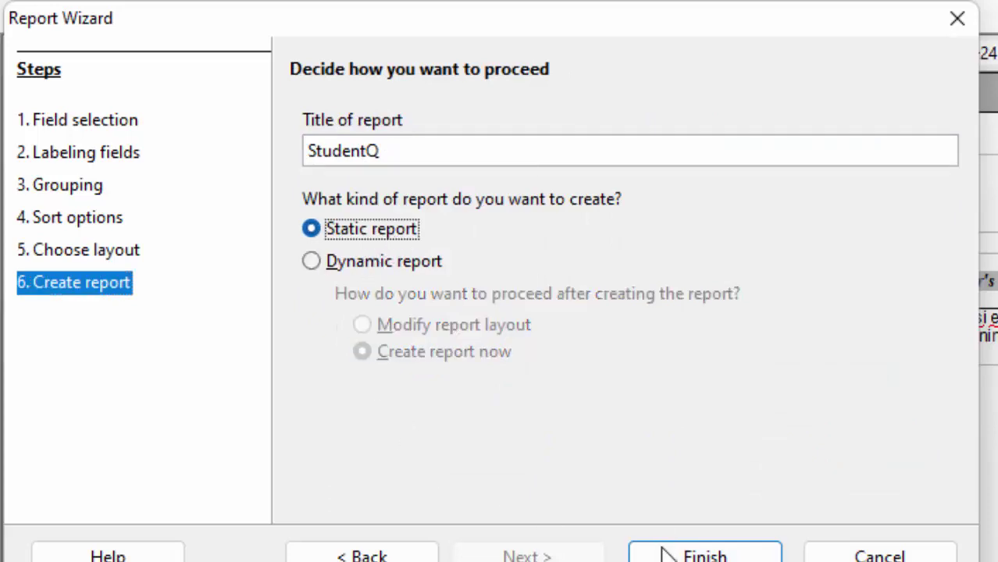
pyautogui.click(706, 556)
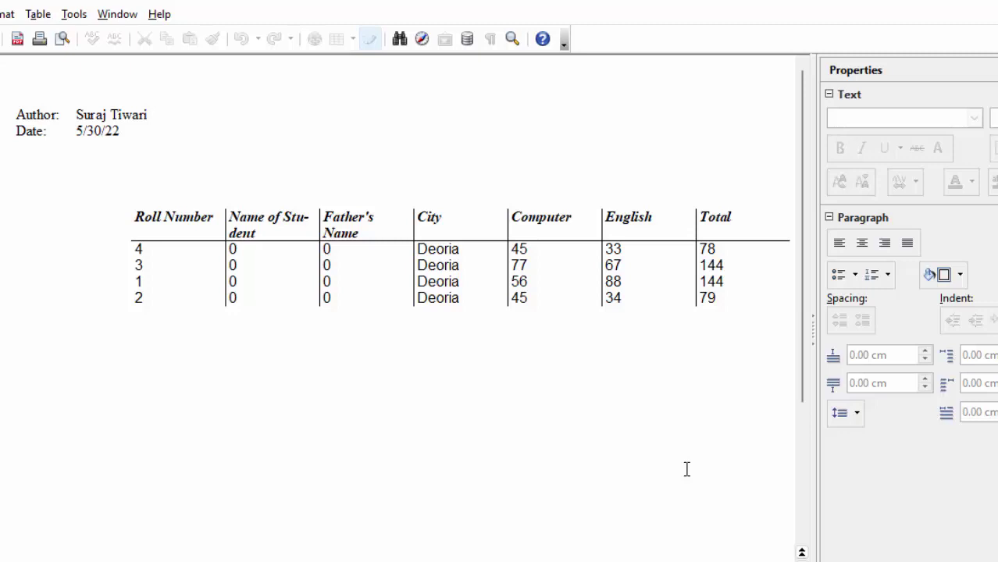
# - Select the Roll Number values of the last three rows in the generated report
pyautogui.moveTo(160, 265); pyautogui.dragTo(154, 297)
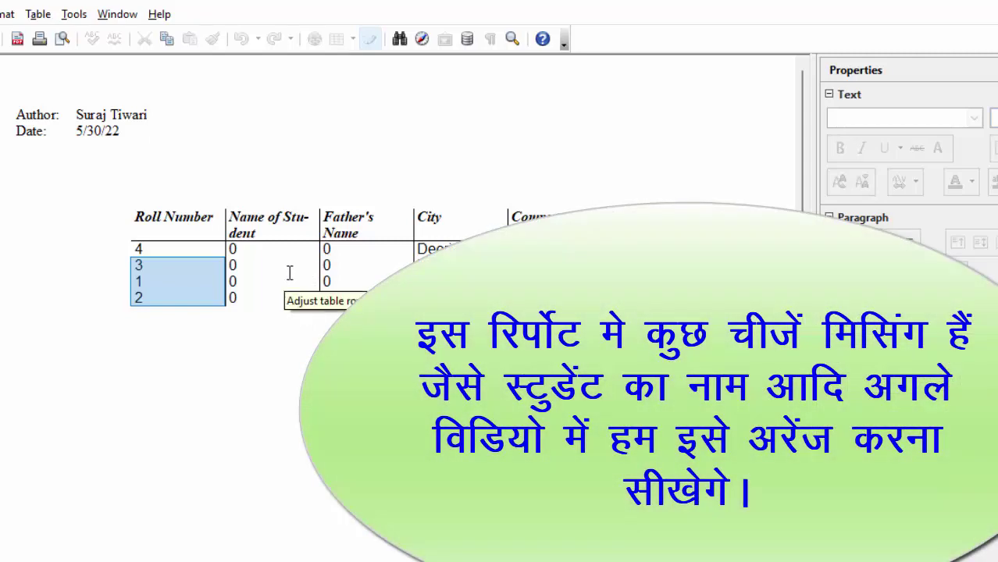
pyautogui.click(300, 238)
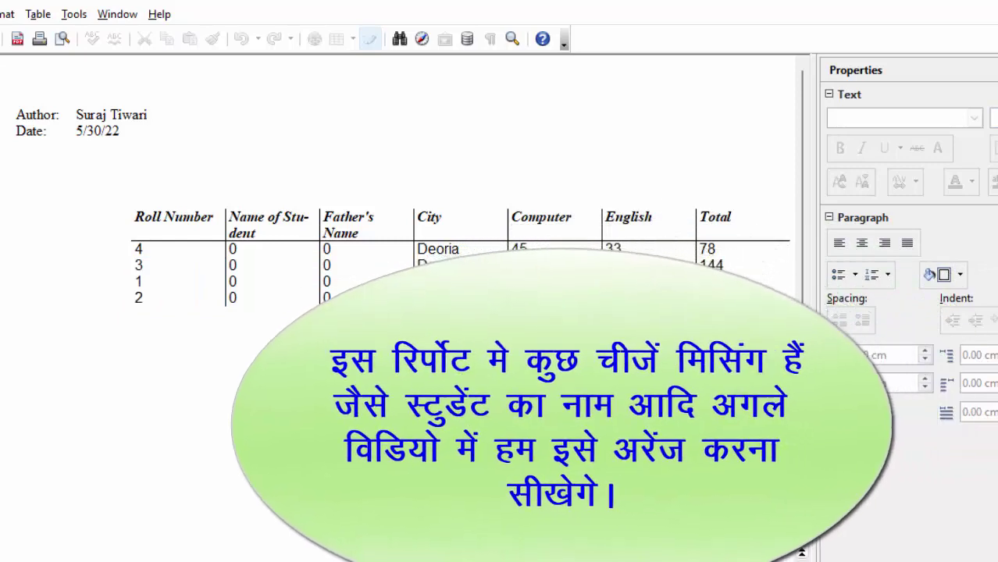